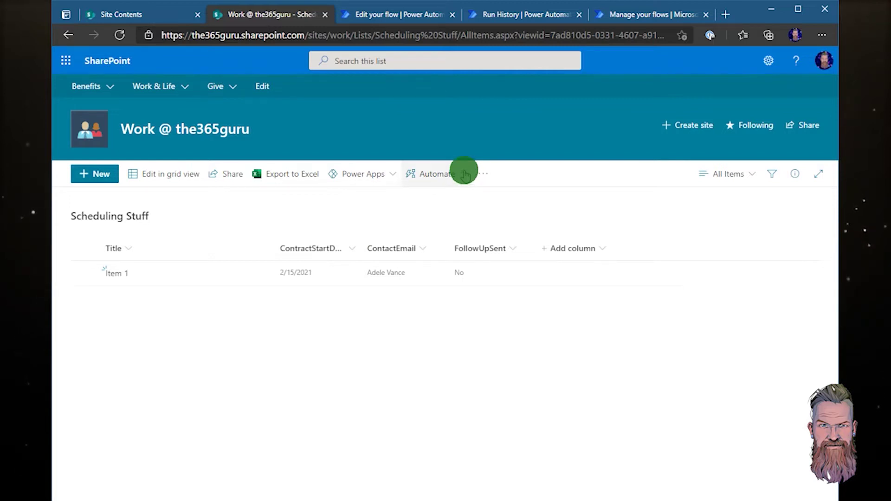
- Try to set an email reminder on the ContractStartDate column with -2 days in advance, and cancel it
{"action": "left_click", "coordinate": [466, 177]}
{"action": "mouse_move", "coordinate": [460, 200]}
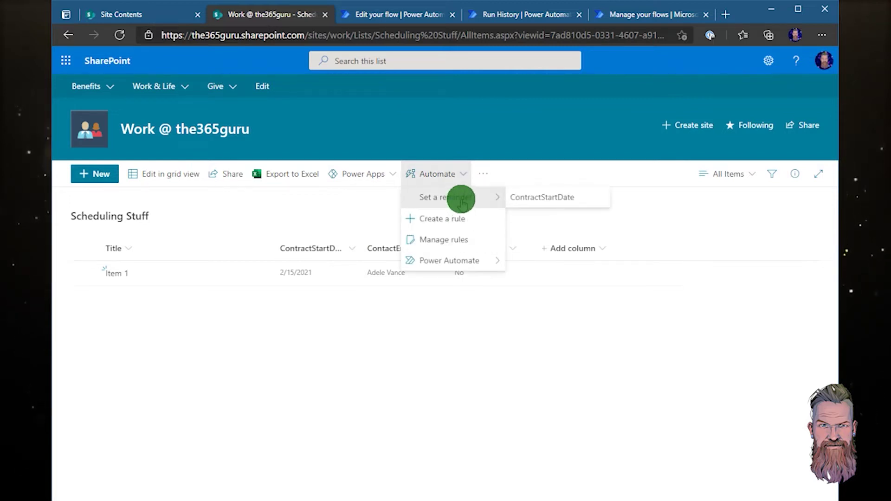
{"action": "left_click", "coordinate": [523, 201]}
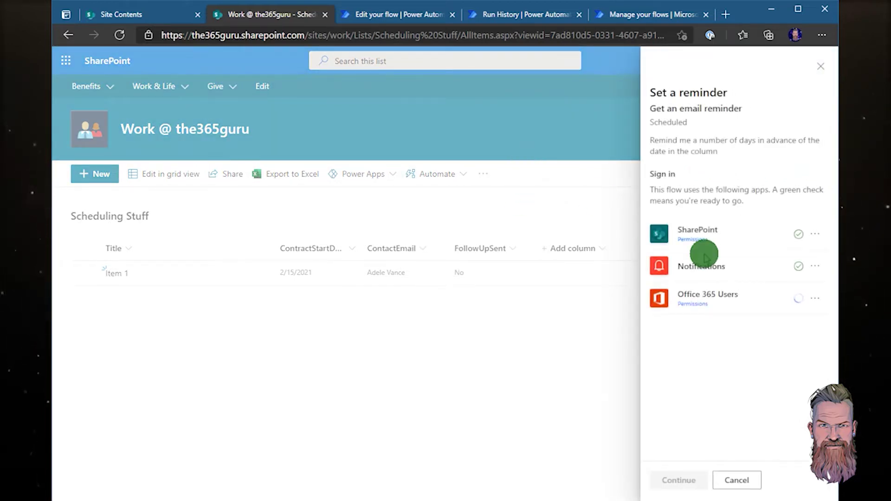
{"action": "left_click", "coordinate": [673, 480]}
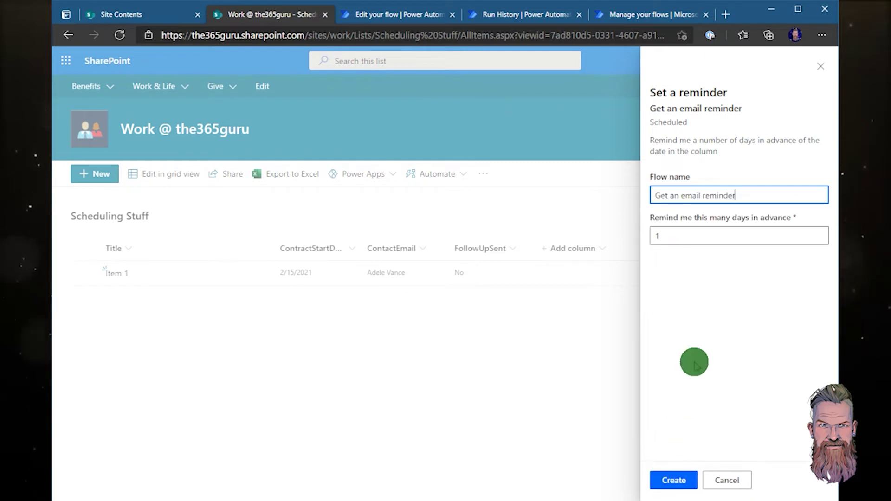
{"action": "left_click", "coordinate": [697, 237]}
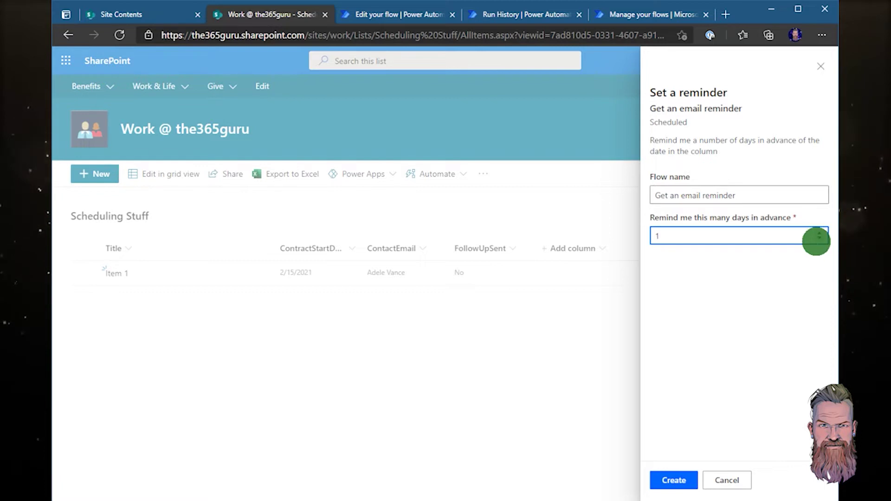
{"action": "left_click", "coordinate": [819, 239]}
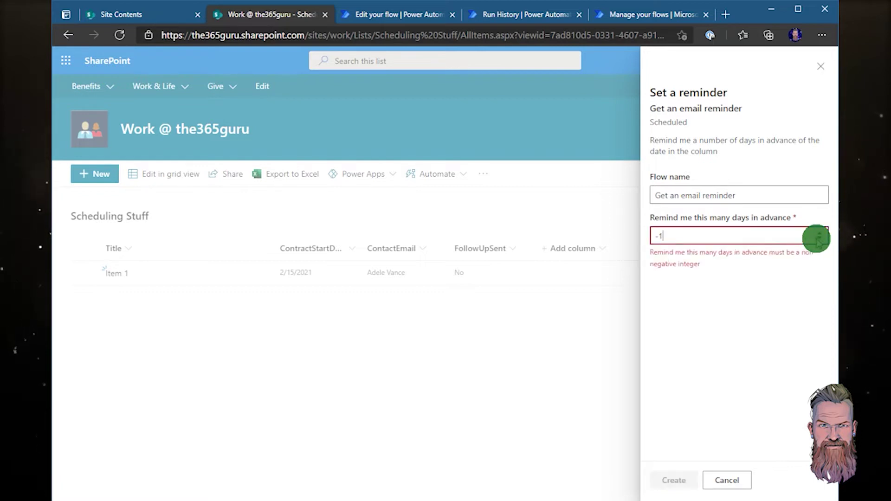
{"action": "left_click", "coordinate": [819, 239]}
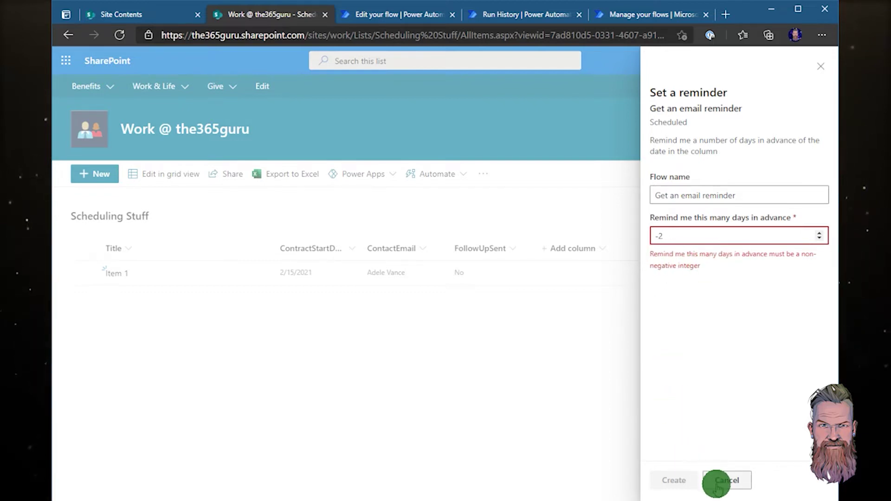
{"action": "left_click", "coordinate": [715, 481]}
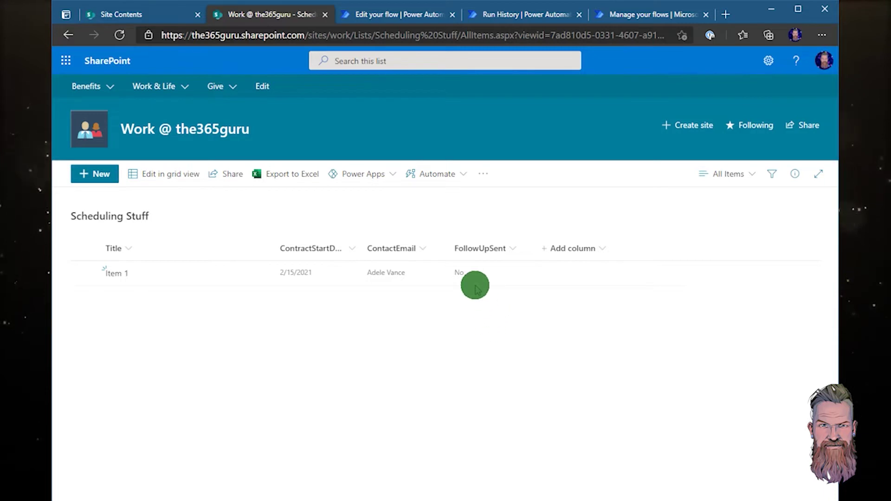
- Go from the Scheduling Stuff list to its Power Automate flows and open the FollowUpWithClient flow for editing
{"action": "left_click", "coordinate": [439, 175]}
{"action": "mouse_move", "coordinate": [456, 261]}
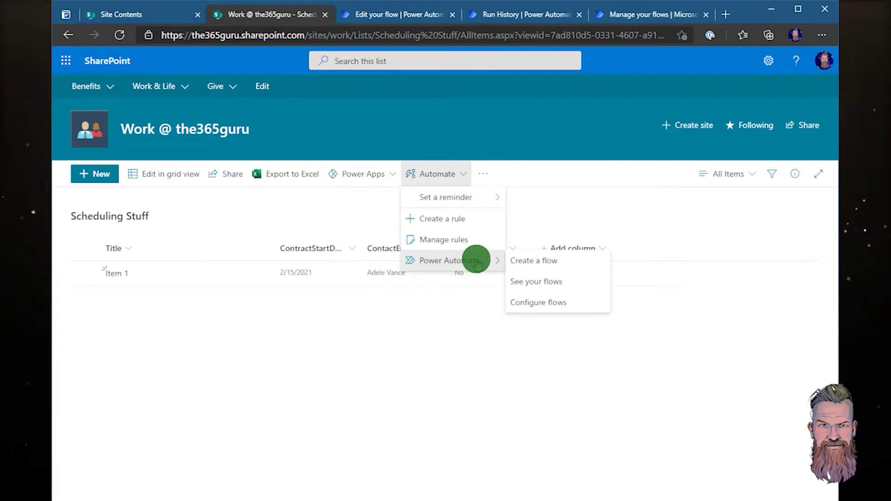
{"action": "left_click", "coordinate": [525, 282]}
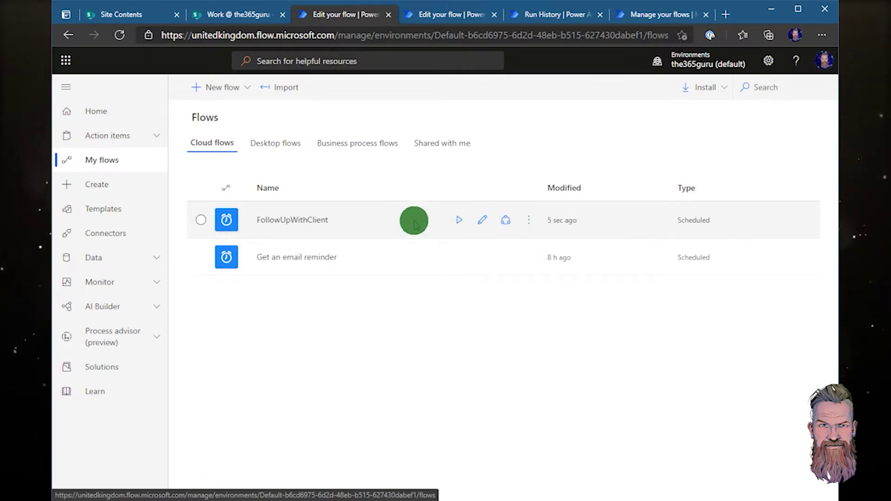
{"action": "left_click", "coordinate": [290, 227]}
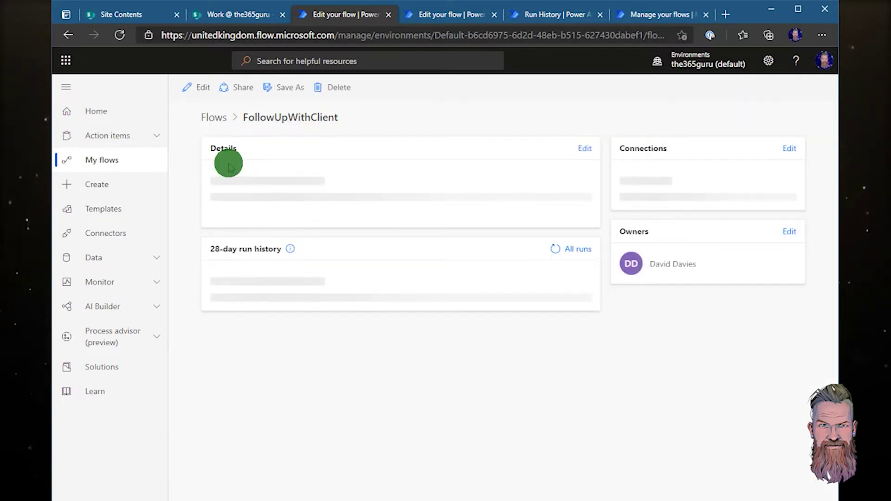
{"action": "left_click", "coordinate": [200, 89]}
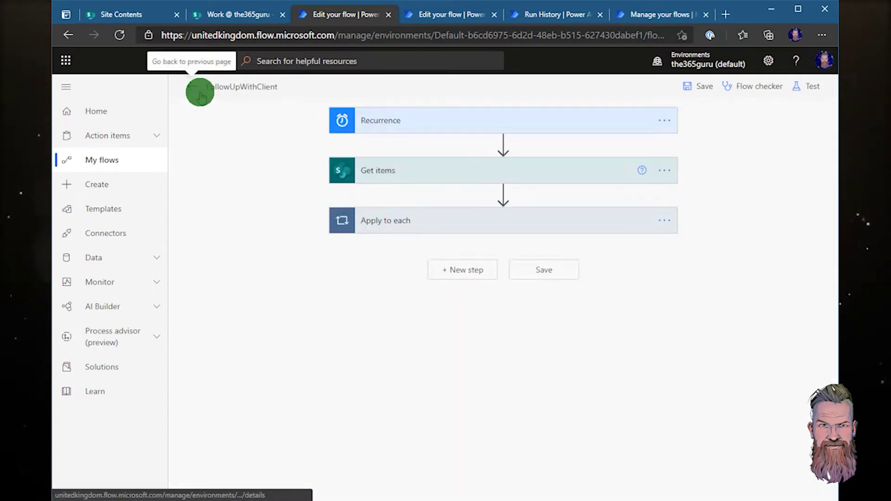
- Examine the Recurrence trigger's interval and its available frequency units
{"action": "left_click", "coordinate": [366, 125]}
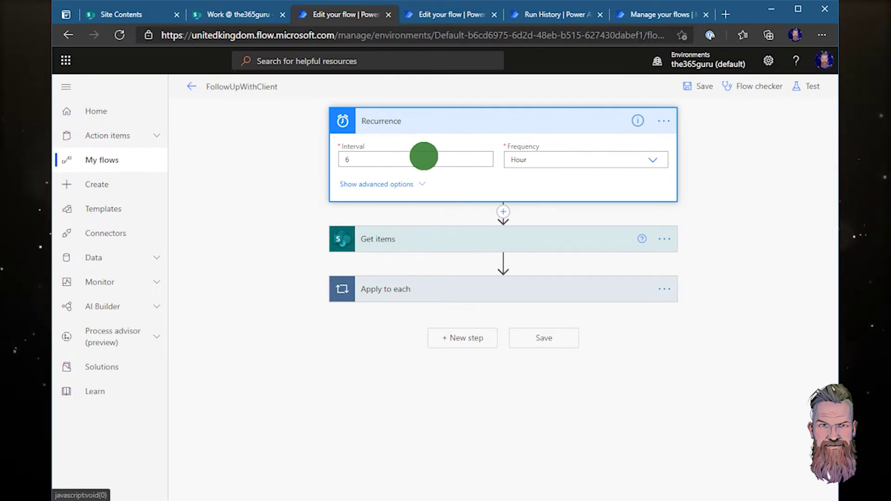
{"action": "left_click", "coordinate": [564, 158]}
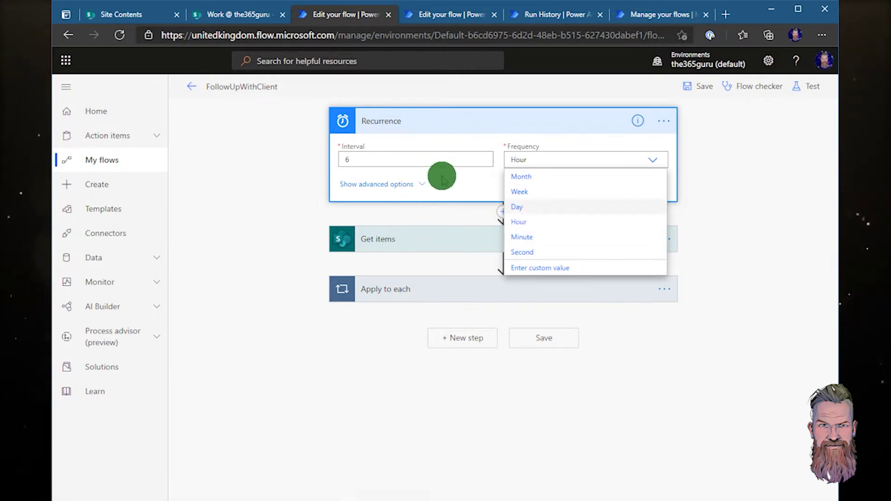
{"action": "left_click", "coordinate": [242, 188]}
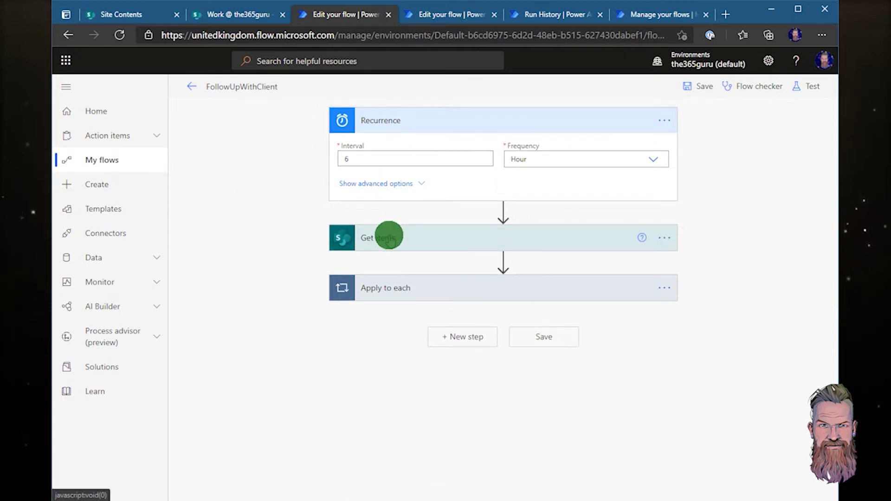
- Expand the Apply to each loop and examine the settings of the Get items and Get item actions
{"action": "left_click", "coordinate": [389, 289]}
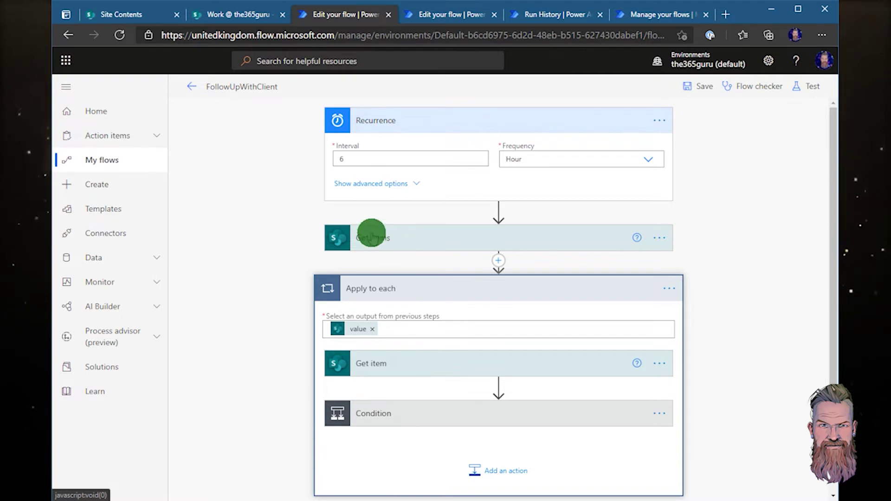
{"action": "left_click", "coordinate": [372, 237]}
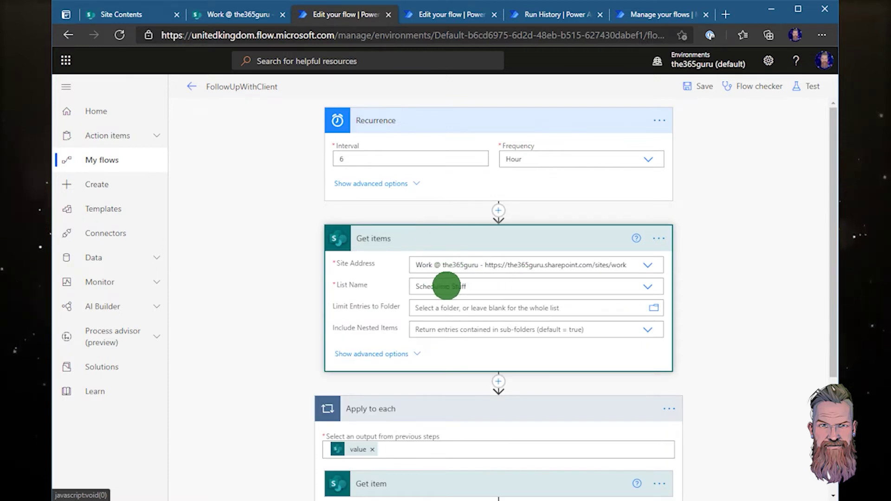
{"action": "scroll", "coordinate": [244, 288], "scroll_direction": "down", "scroll_amount": 3}
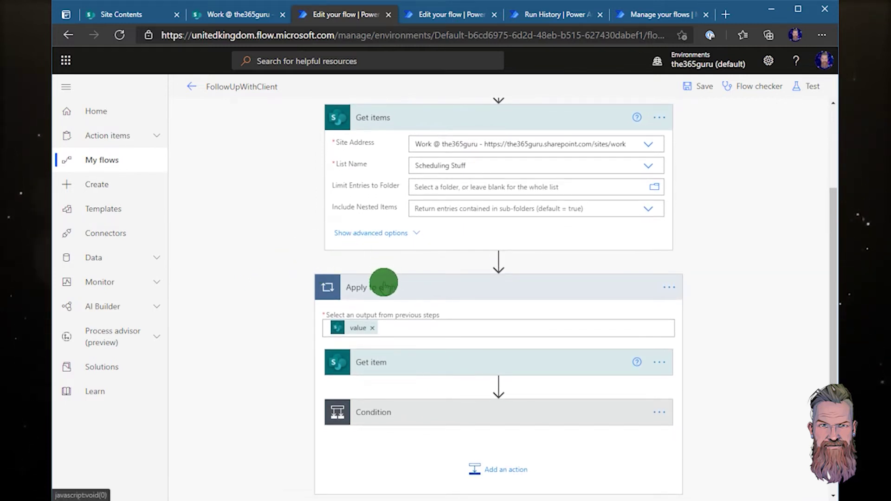
{"action": "left_click", "coordinate": [375, 359]}
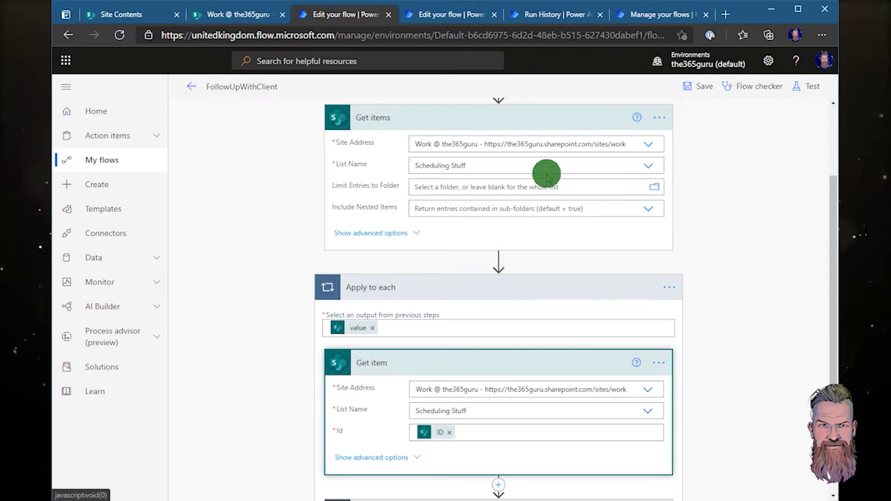
{"action": "scroll", "coordinate": [460, 332], "scroll_direction": "down", "scroll_amount": 3}
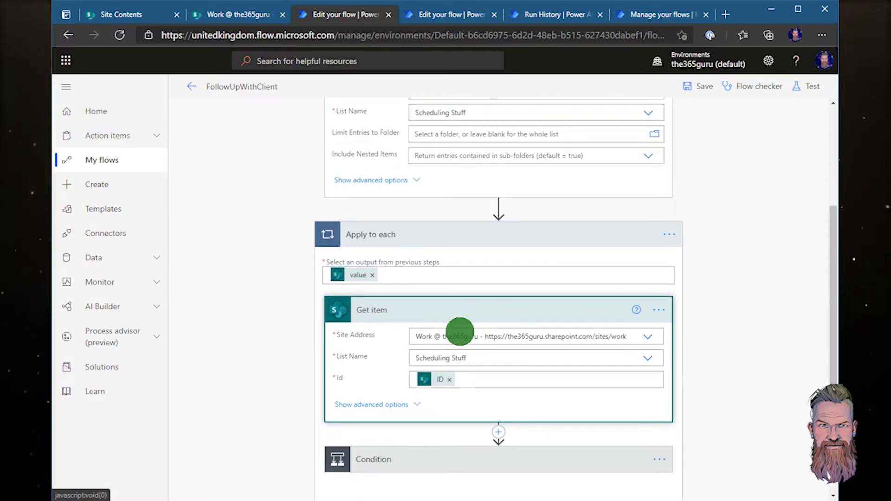
- Expand the Condition and examine the formatDateTime expression compared with the contract start date, including its day offset and date format
{"action": "left_click", "coordinate": [381, 397]}
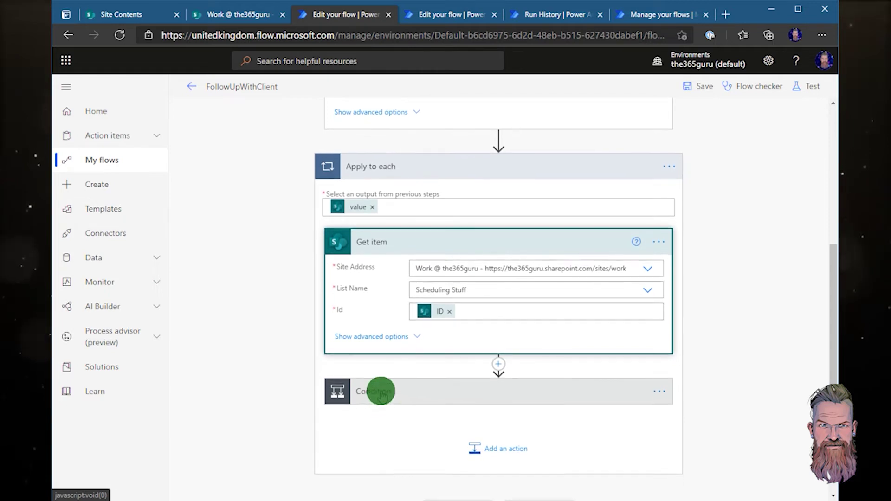
{"action": "scroll", "coordinate": [446, 366], "scroll_direction": "down", "scroll_amount": 1}
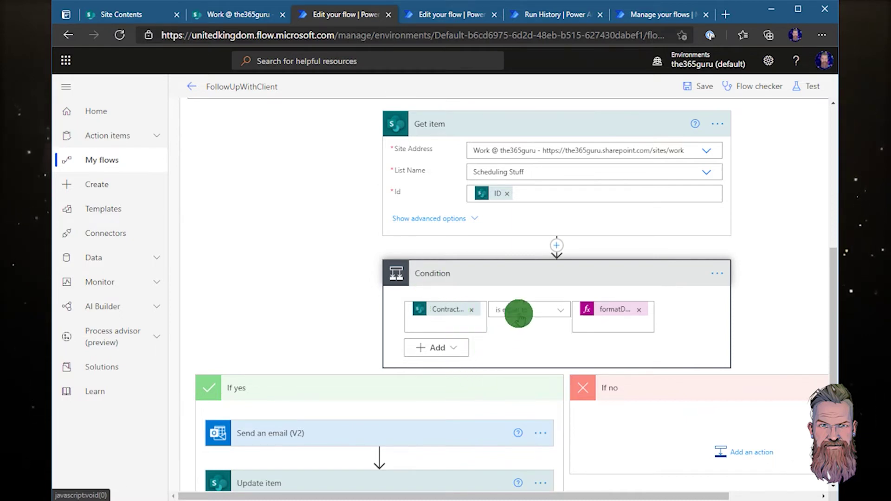
{"action": "left_click", "coordinate": [611, 310]}
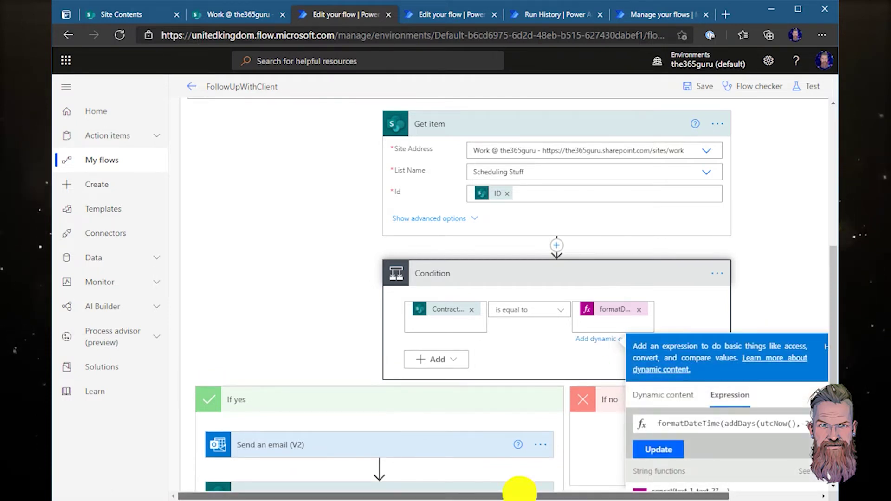
{"action": "left_click_drag", "start_coordinate": [522, 495], "coordinate": [611, 495]}
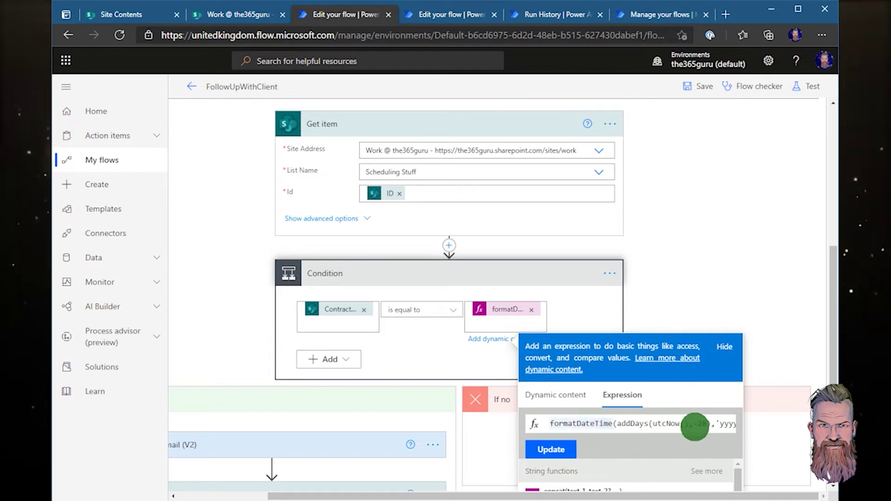
{"action": "left_click", "coordinate": [699, 424]}
{"action": "mouse_move", "coordinate": [699, 423]}
{"action": "left_mouse_down"}
{"action": "mouse_move", "coordinate": [733, 424]}
{"action": "mouse_move", "coordinate": [713, 425]}
{"action": "left_mouse_up"}
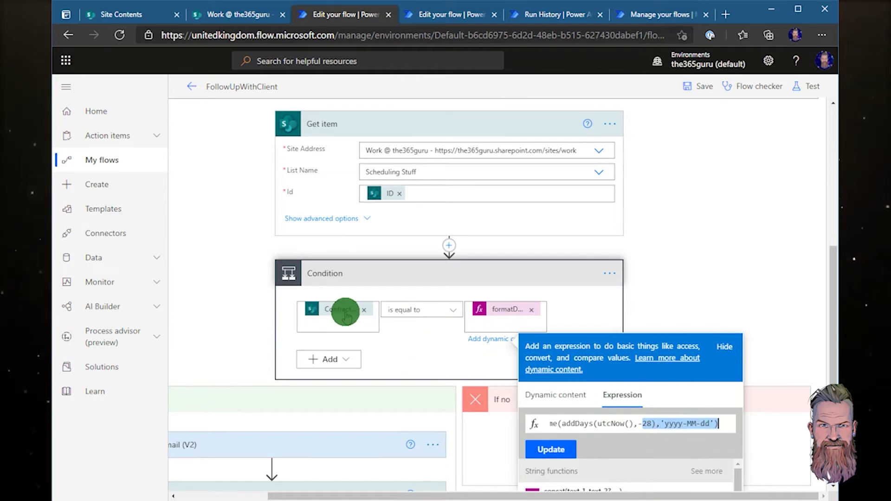
{"action": "left_click", "coordinate": [703, 281]}
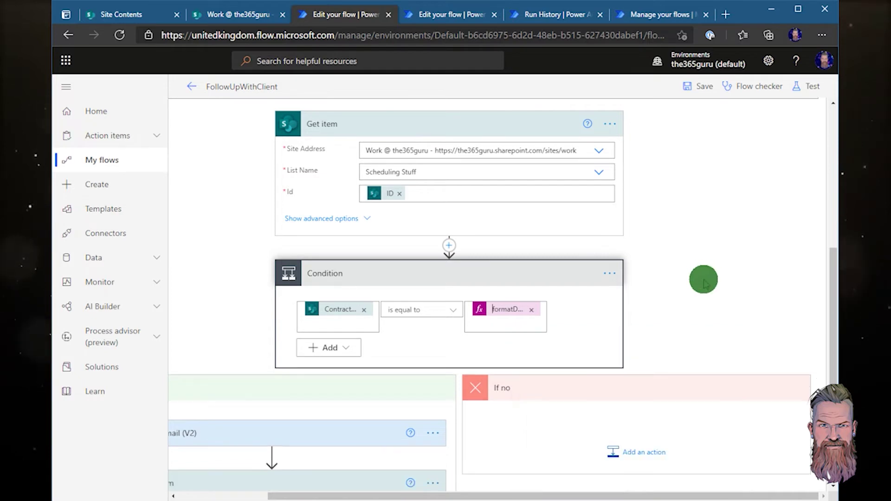
- Examine the recipient, subject and body of the Send an email (V2) action in the If yes branch
{"action": "scroll", "coordinate": [370, 468], "scroll_direction": "down", "scroll_amount": 2}
{"action": "left_click_drag", "start_coordinate": [347, 496], "coordinate": [250, 494]}
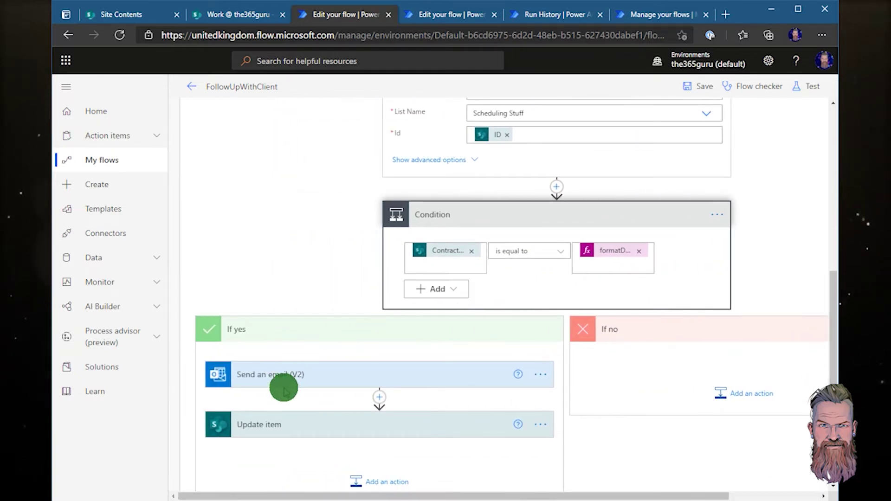
{"action": "left_click", "coordinate": [274, 369]}
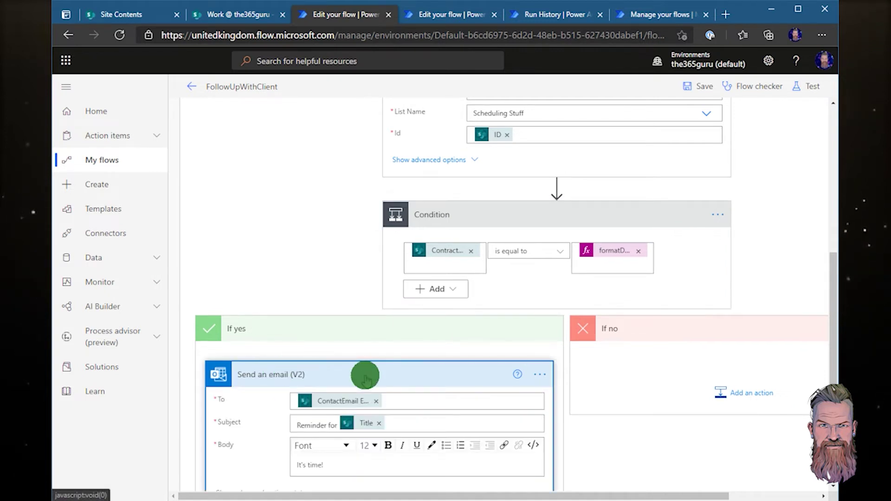
{"action": "scroll", "coordinate": [366, 377], "scroll_direction": "down", "scroll_amount": 2}
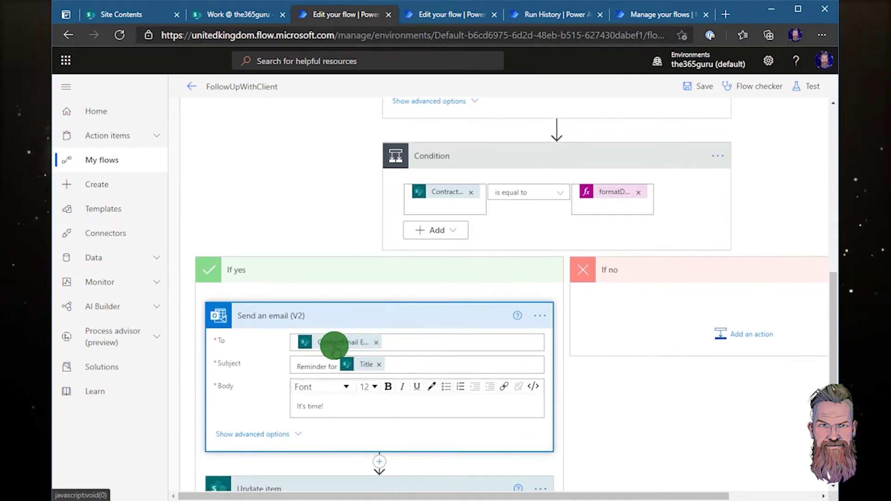
{"action": "scroll", "coordinate": [349, 340], "scroll_direction": "down", "scroll_amount": 4}
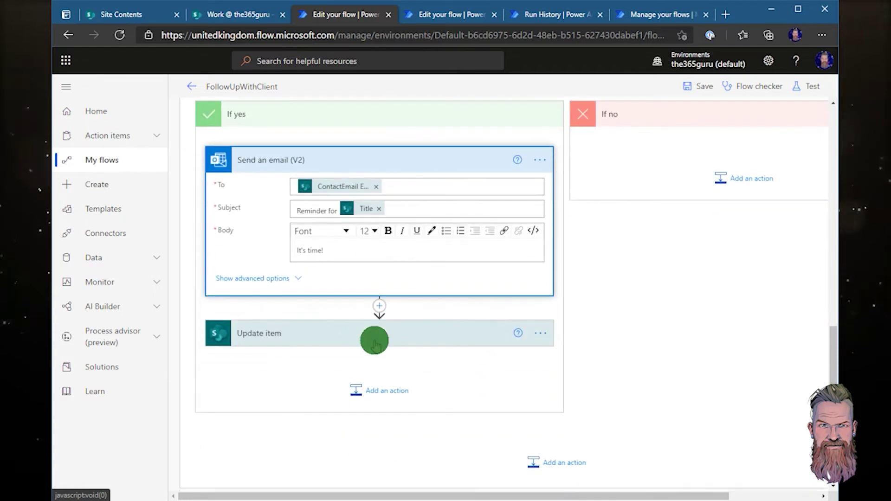
- Expand the Update item action in the If yes branch and examine its FollowUpSent value
{"action": "left_click", "coordinate": [270, 313]}
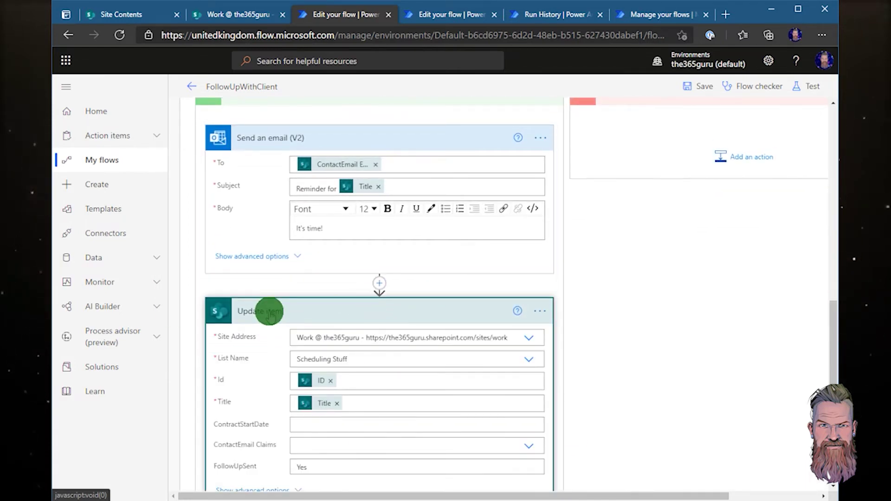
{"action": "scroll", "coordinate": [279, 311], "scroll_direction": "down", "scroll_amount": 1}
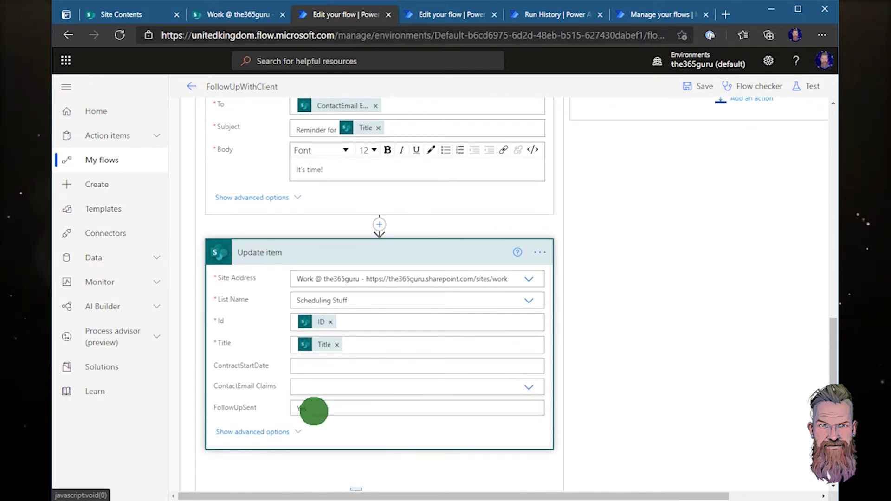
{"action": "left_click", "coordinate": [324, 409]}
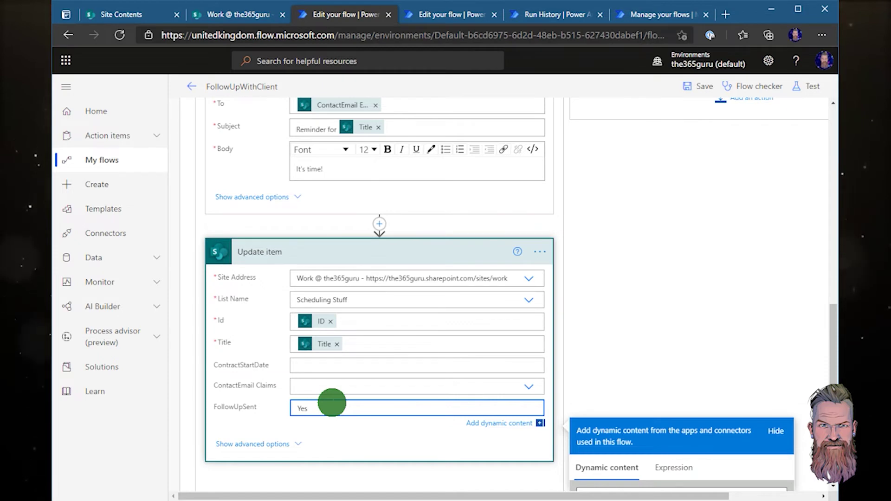
- Check the advanced options of the Get item action inside the loop and hide them again
{"action": "scroll", "coordinate": [332, 402], "scroll_direction": "up", "scroll_amount": 8}
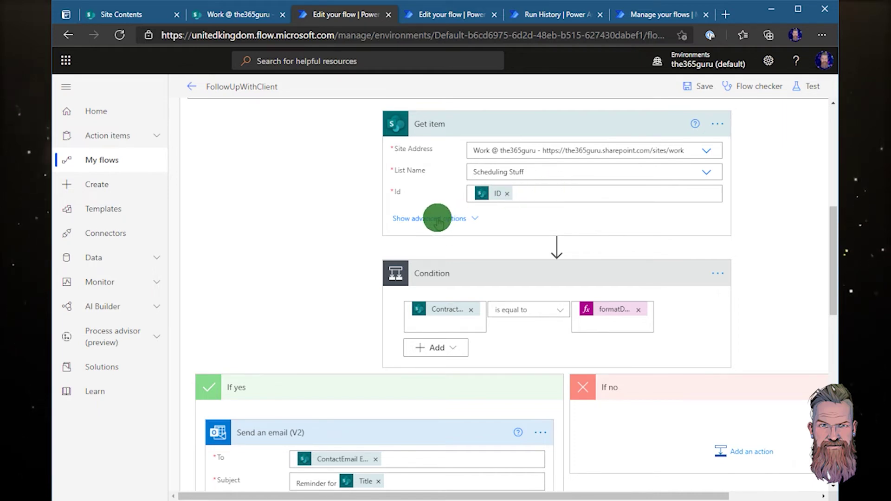
{"action": "left_click", "coordinate": [437, 218]}
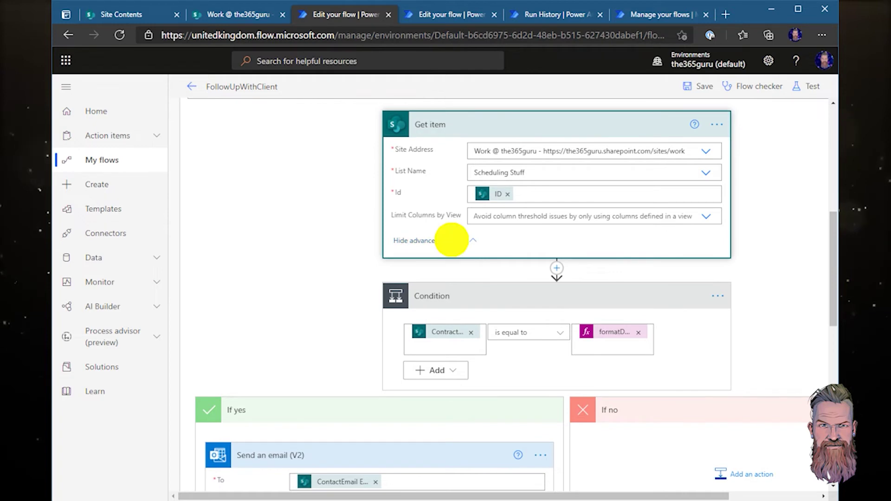
{"action": "left_click", "coordinate": [452, 240]}
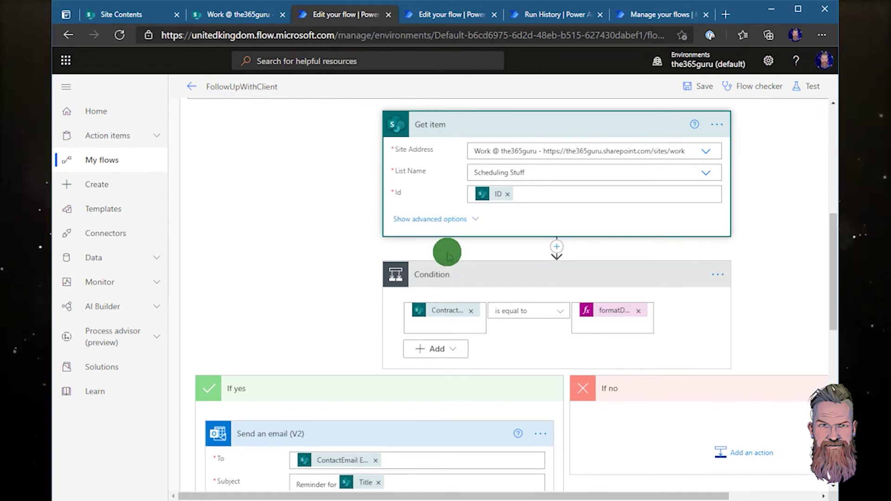
- Show the advanced options of the Get items action and complete its filter query as FollowUpSent eq 'No'
{"action": "scroll", "coordinate": [437, 232], "scroll_direction": "up", "scroll_amount": 6}
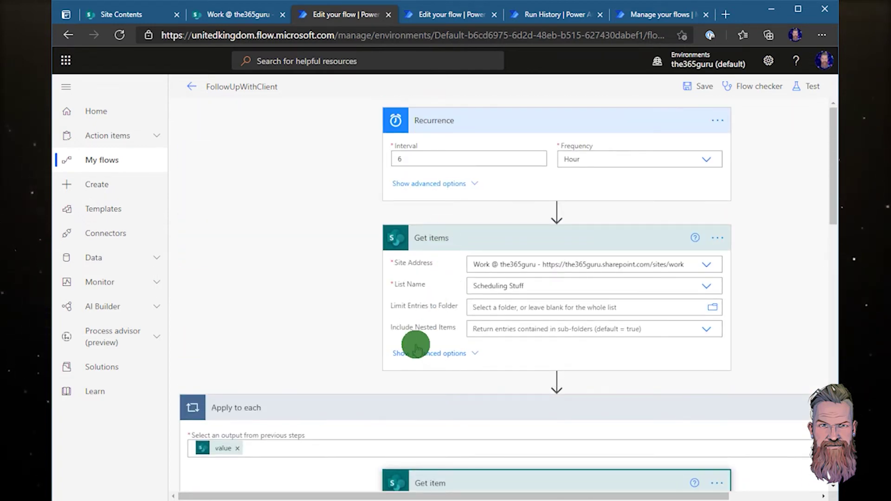
{"action": "left_click", "coordinate": [434, 352]}
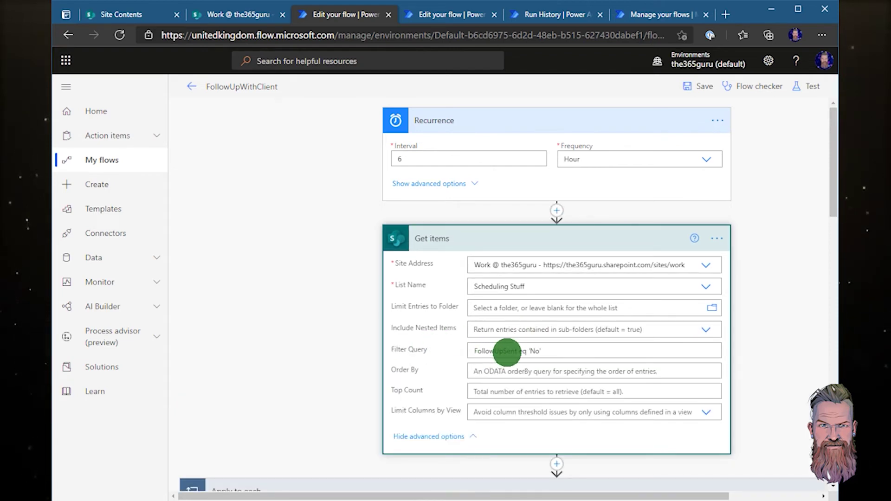
{"action": "left_click", "coordinate": [547, 351]}
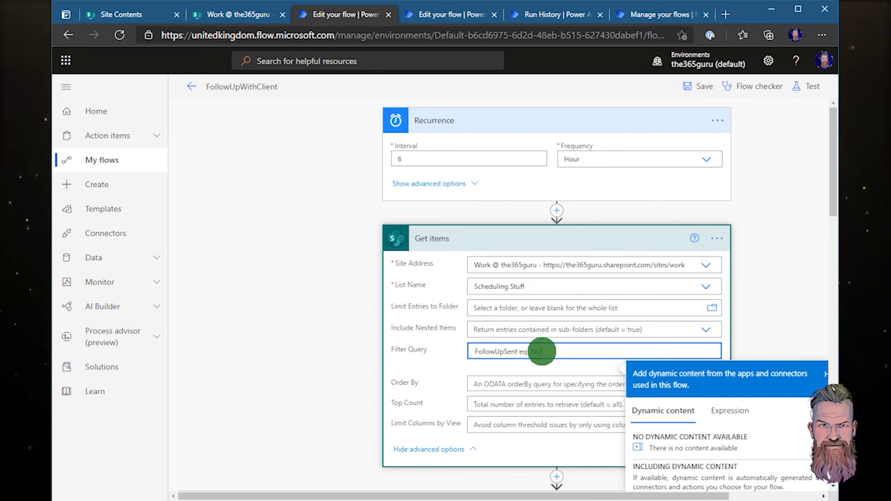
{"action": "type", "text": "'"}
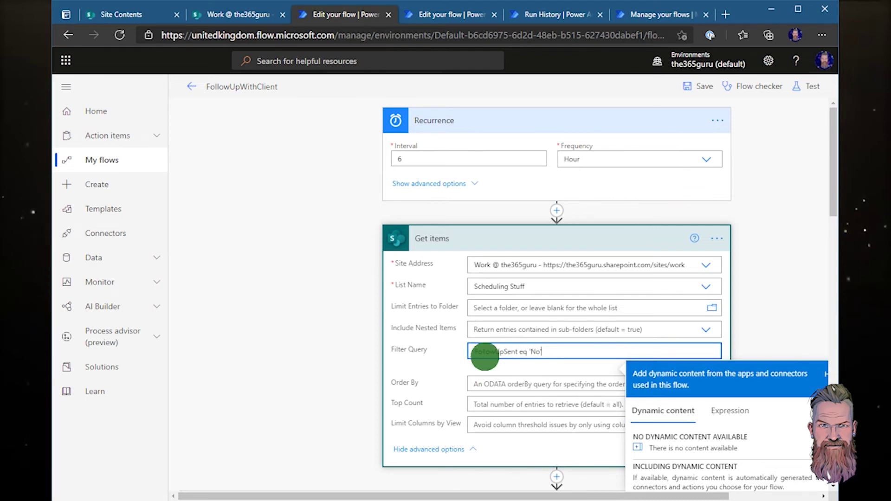
- Check the FollowUpSent value in the Update item action and in Item 1 of the Scheduling Stuff list
{"action": "scroll", "coordinate": [474, 342], "scroll_direction": "down", "scroll_amount": 3}
{"action": "scroll", "coordinate": [474, 342], "scroll_direction": "down", "scroll_amount": 12}
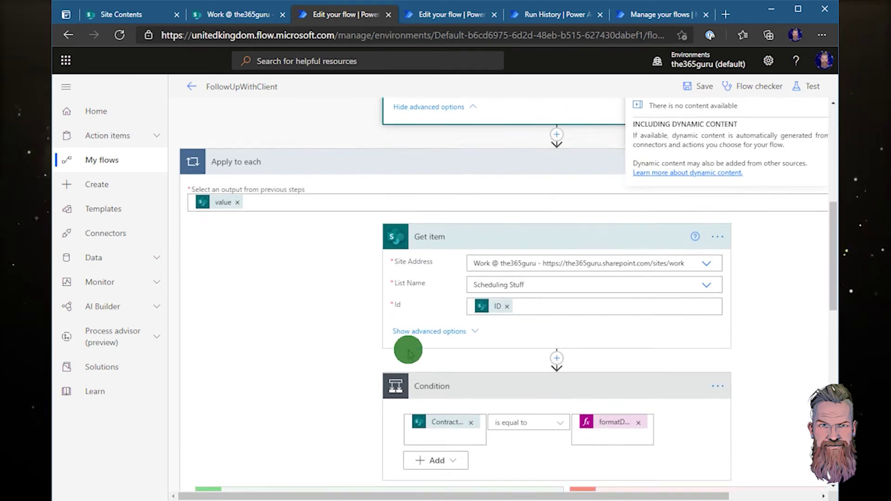
{"action": "scroll", "coordinate": [414, 340], "scroll_direction": "down", "scroll_amount": 1}
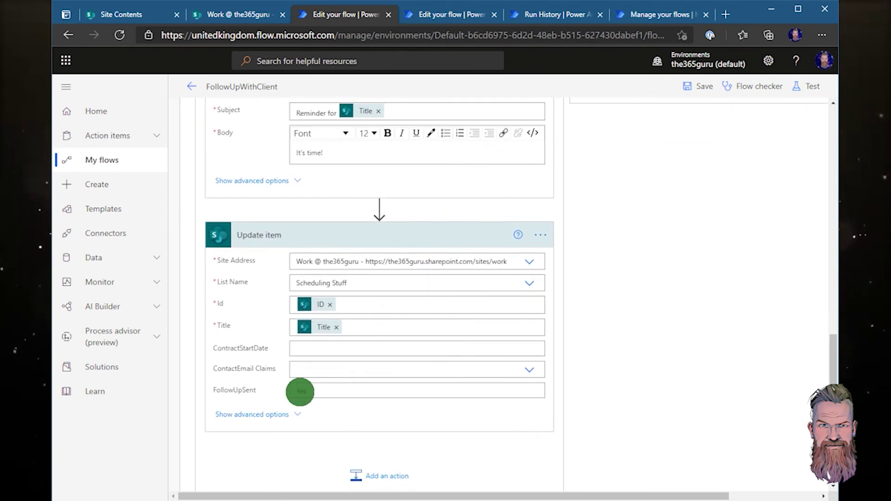
{"action": "left_click", "coordinate": [311, 392]}
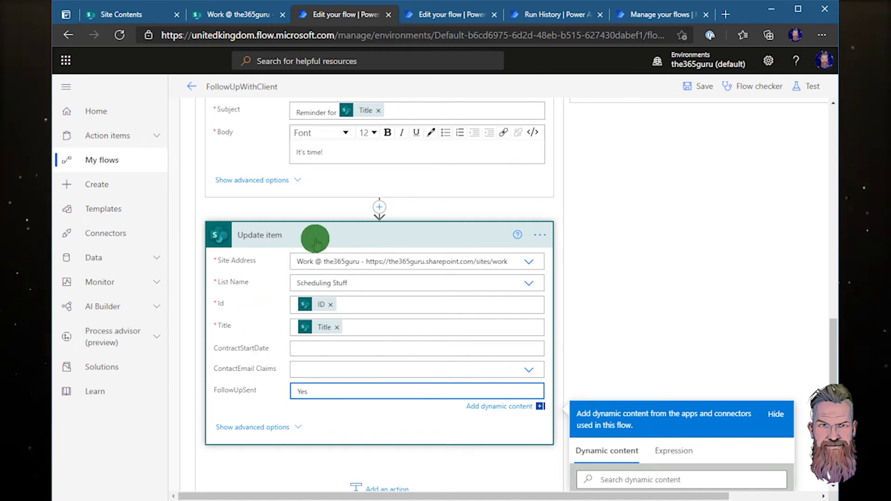
{"action": "left_click", "coordinate": [219, 10]}
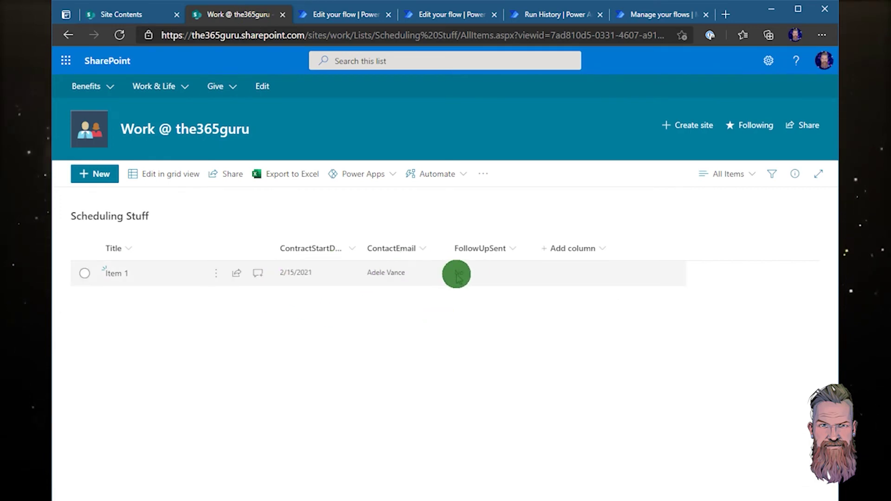
{"action": "left_click", "coordinate": [355, 15]}
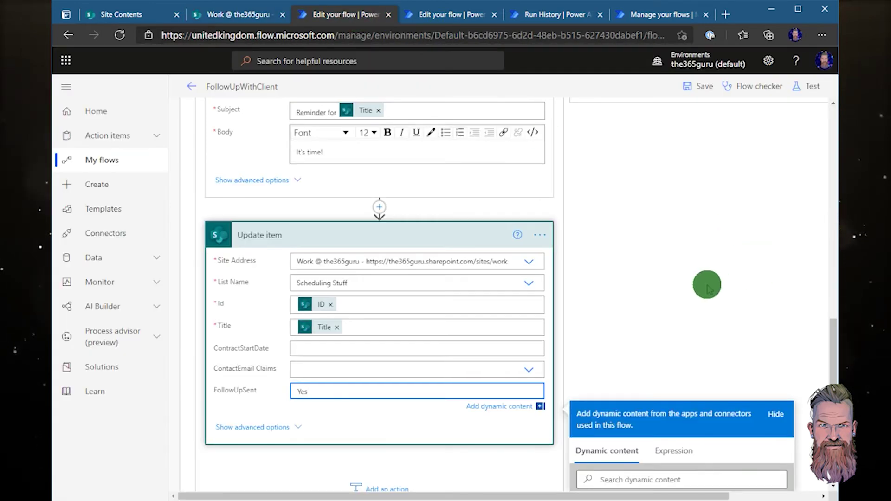
- Save the flow and test it automatically with the recently used trigger of the latest successful test
{"action": "scroll", "coordinate": [707, 285], "scroll_direction": "up", "scroll_amount": 8}
{"action": "left_click", "coordinate": [701, 86]}
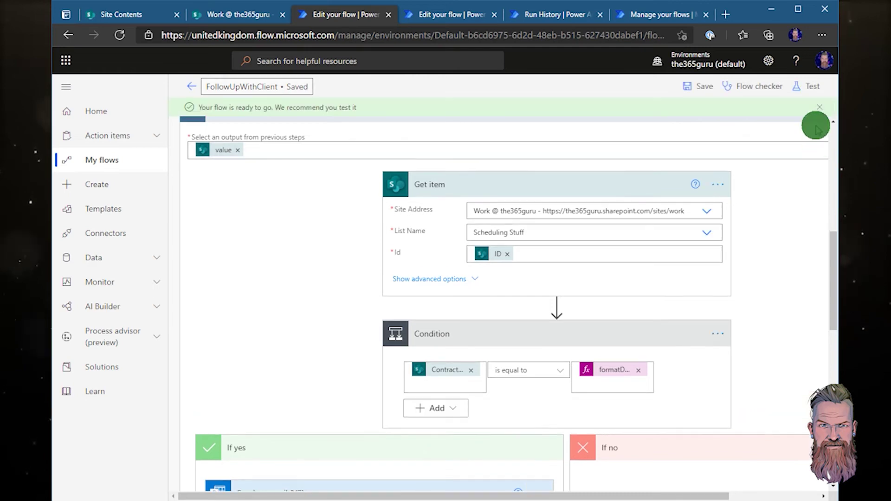
{"action": "left_click", "coordinate": [808, 86]}
{"action": "left_click", "coordinate": [660, 135]}
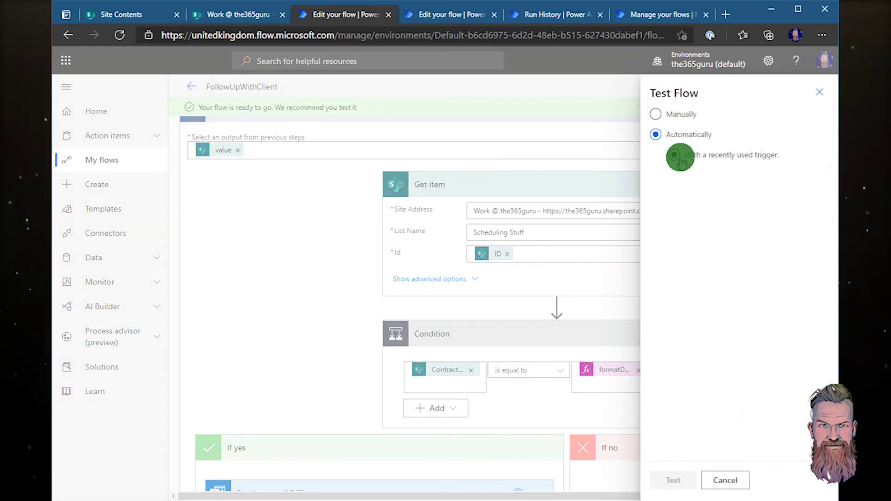
{"action": "left_click", "coordinate": [674, 154]}
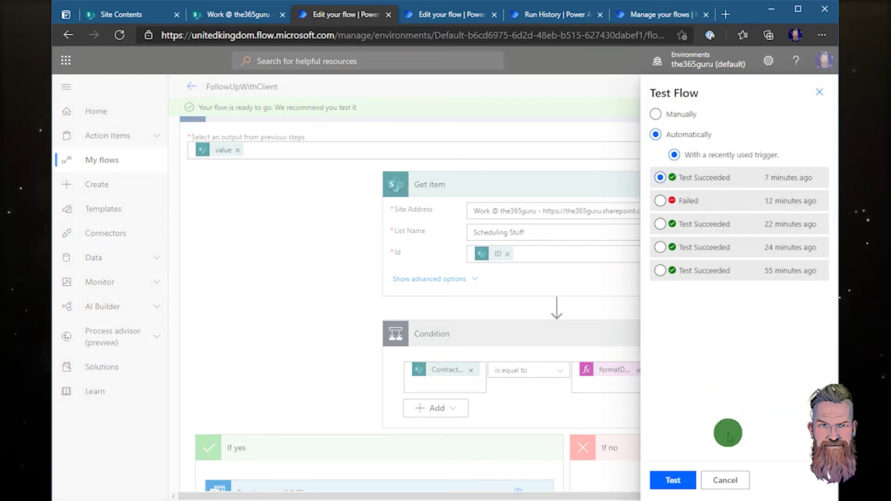
{"action": "left_click", "coordinate": [671, 480]}
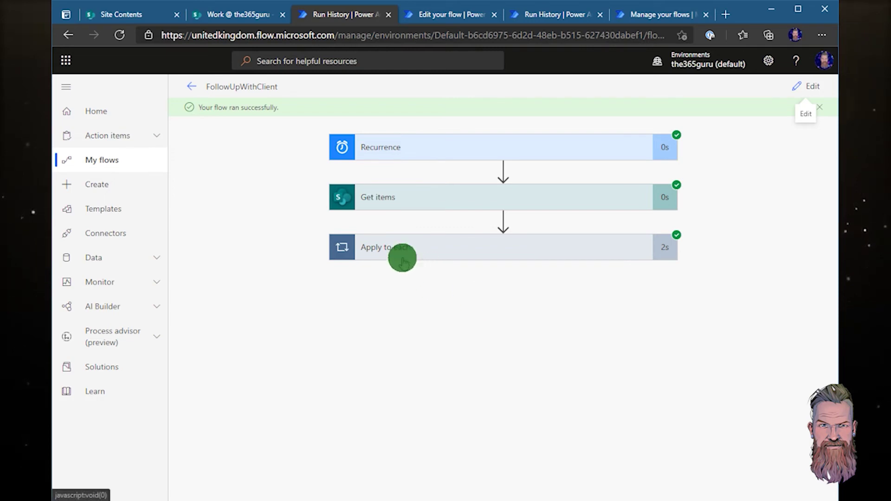
- Expand Apply to each in the run results and examine the Get item action's inputs and outputs, including ContractStartDate and FollowUpSent
{"action": "left_click", "coordinate": [379, 248]}
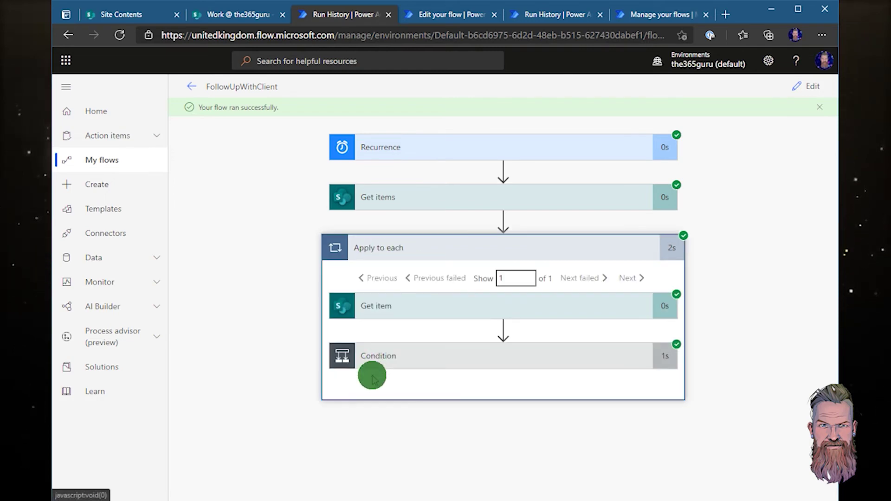
{"action": "left_click", "coordinate": [424, 307]}
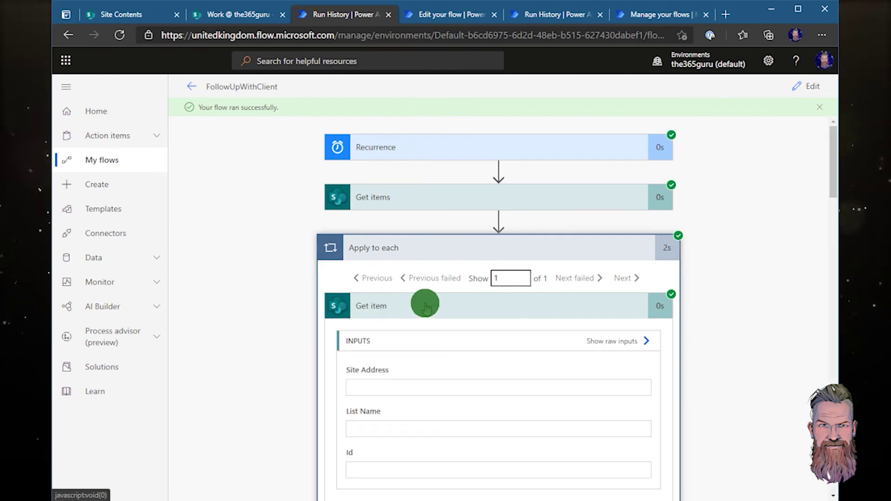
{"action": "scroll", "coordinate": [425, 308], "scroll_direction": "down", "scroll_amount": 2}
{"action": "scroll", "coordinate": [425, 309], "scroll_direction": "down", "scroll_amount": 5}
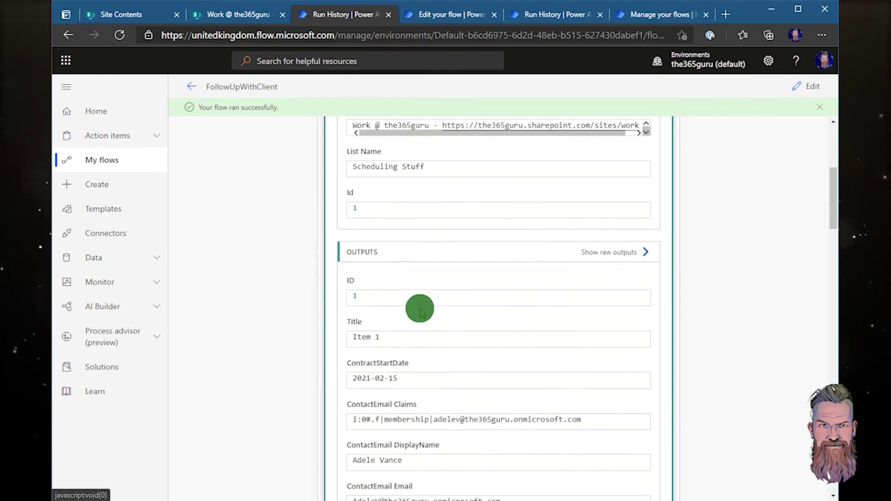
{"action": "scroll", "coordinate": [421, 310], "scroll_direction": "down", "scroll_amount": 3}
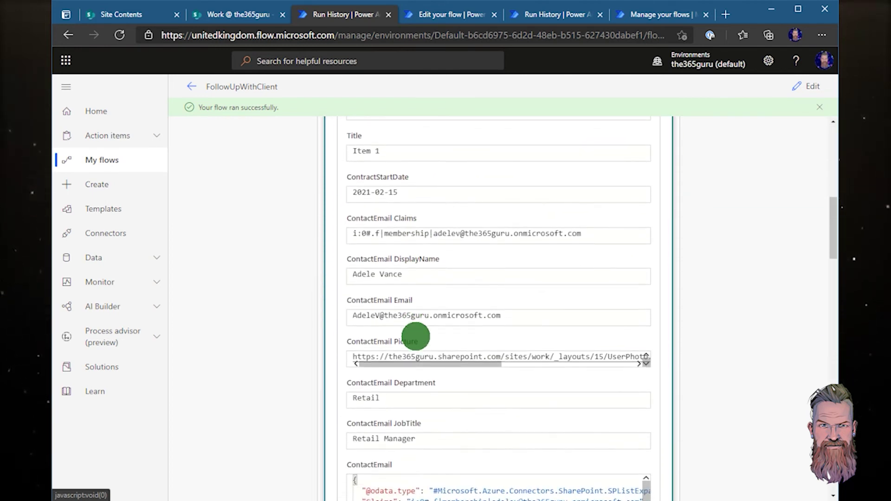
{"action": "scroll", "coordinate": [416, 336], "scroll_direction": "down", "scroll_amount": 5}
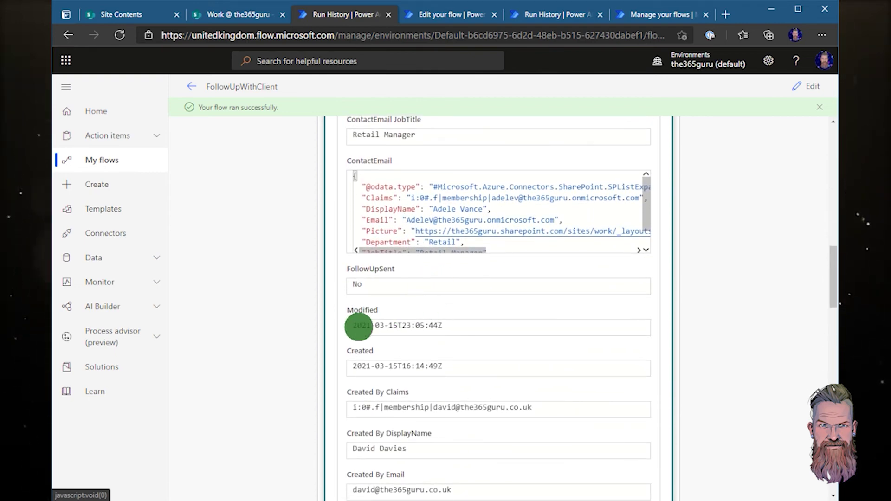
{"action": "scroll", "coordinate": [318, 350], "scroll_direction": "down", "scroll_amount": 12}
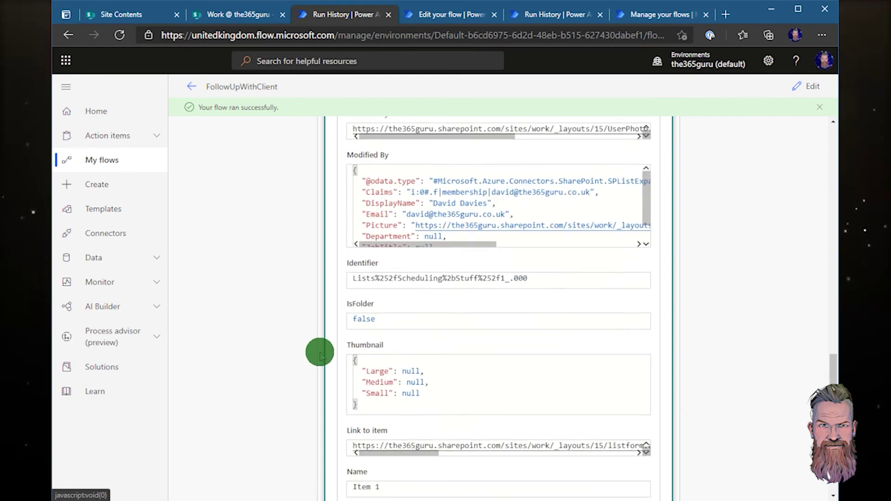
{"action": "scroll", "coordinate": [320, 352], "scroll_direction": "down", "scroll_amount": 10}
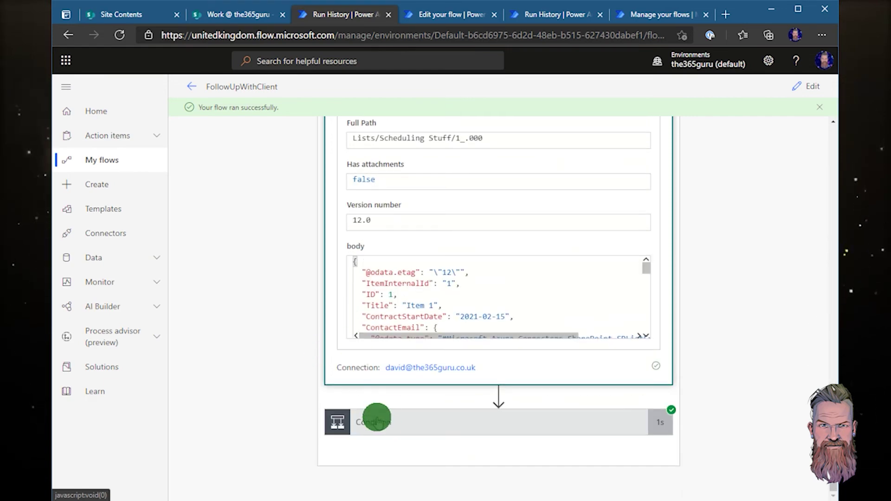
- Examine the Condition's expression result and the recipient, subject and body used by Send an email (V2) in this run
{"action": "left_click", "coordinate": [377, 421]}
{"action": "scroll", "coordinate": [373, 359], "scroll_direction": "down", "scroll_amount": 5}
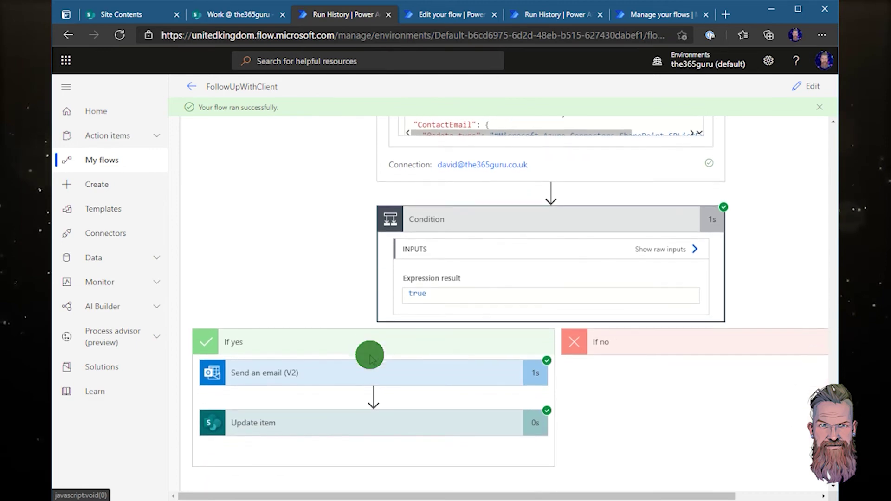
{"action": "scroll", "coordinate": [370, 358], "scroll_direction": "down", "scroll_amount": 1}
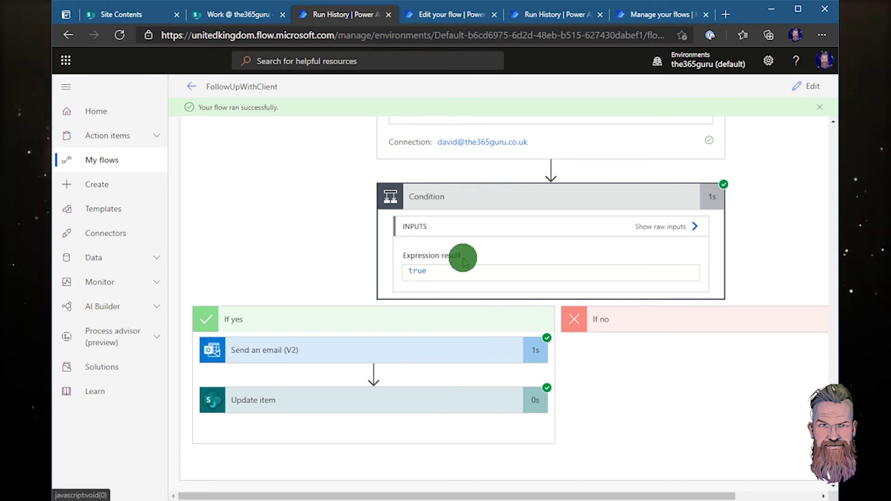
{"action": "left_click", "coordinate": [272, 349]}
{"action": "scroll", "coordinate": [265, 349], "scroll_direction": "down", "scroll_amount": 2}
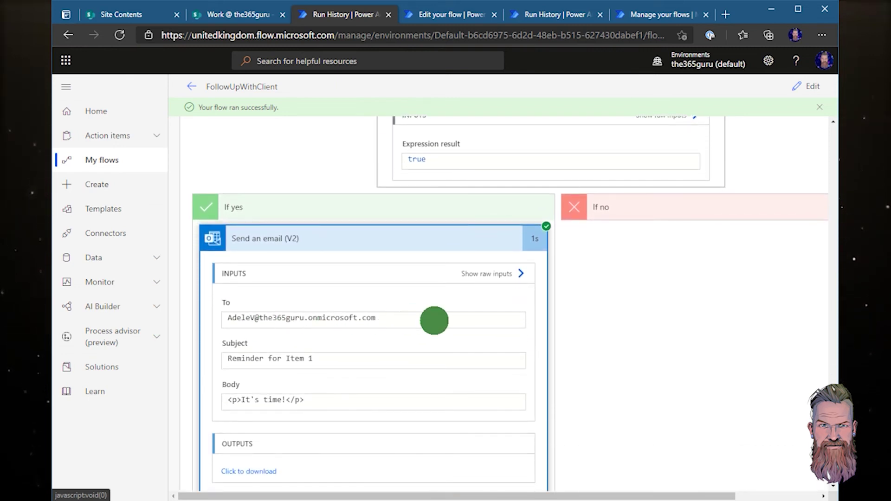
{"action": "scroll", "coordinate": [404, 327], "scroll_direction": "down", "scroll_amount": 1}
{"action": "scroll", "coordinate": [404, 327], "scroll_direction": "down", "scroll_amount": 3}
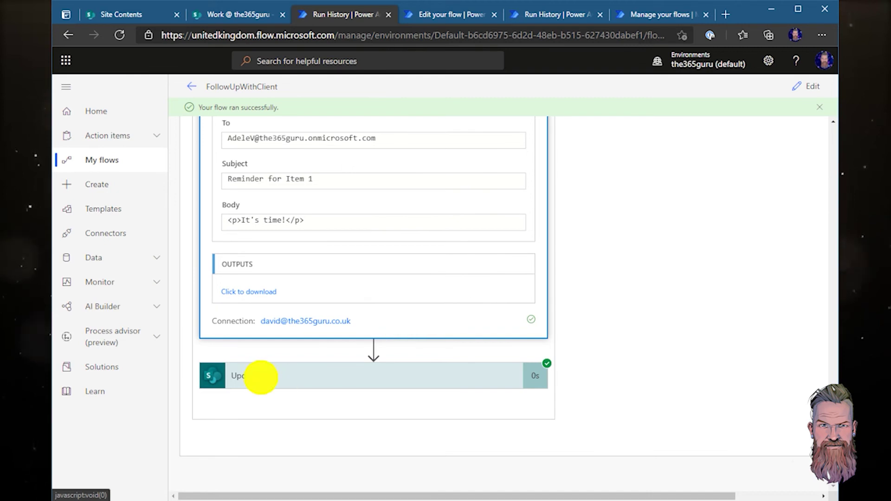
- Examine the FollowUpSent value in the Update item run details and check it for Item 1 in the SharePoint list
{"action": "left_click", "coordinate": [261, 376]}
{"action": "scroll", "coordinate": [334, 348], "scroll_direction": "down", "scroll_amount": 8}
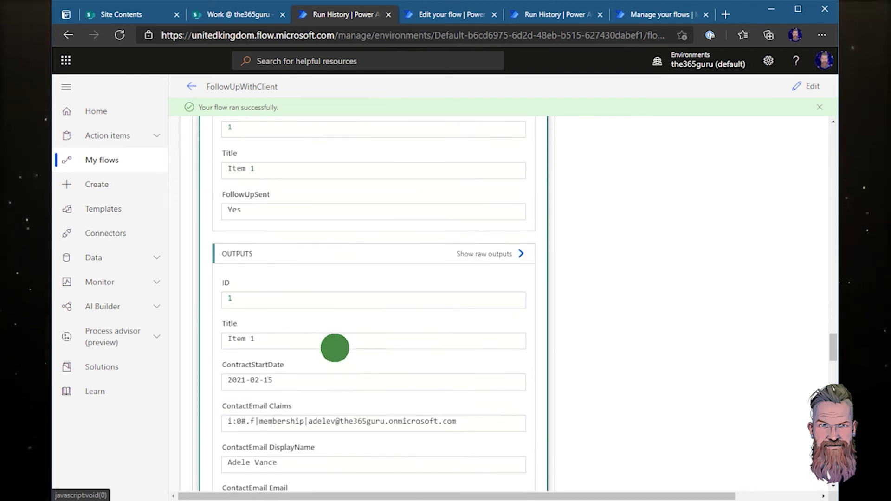
{"action": "scroll", "coordinate": [335, 348], "scroll_direction": "down", "scroll_amount": 9}
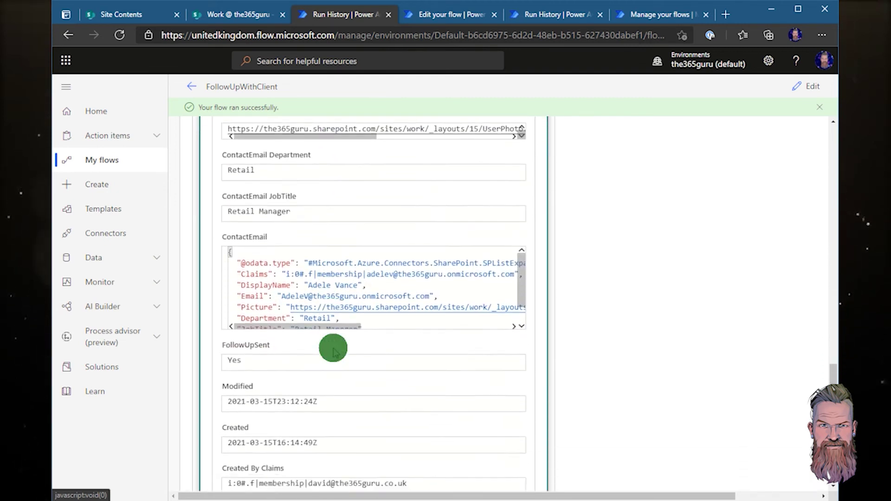
{"action": "scroll", "coordinate": [335, 351], "scroll_direction": "down", "scroll_amount": 2}
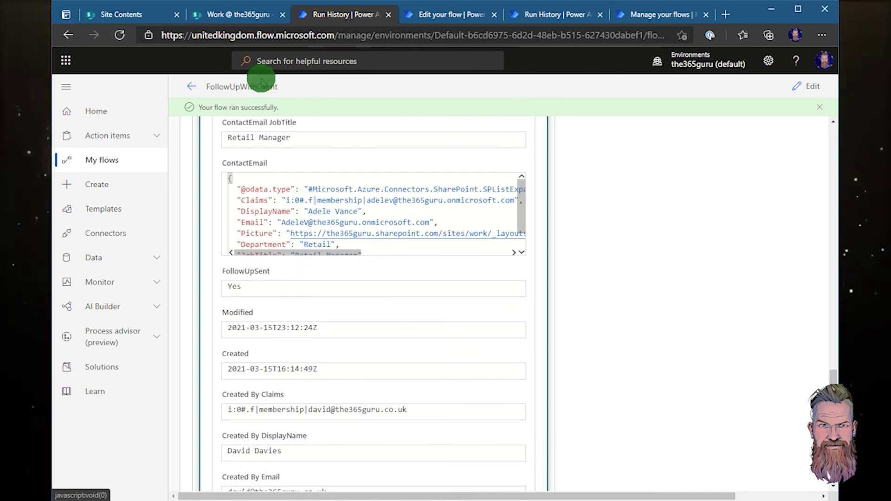
{"action": "left_click", "coordinate": [238, 17]}
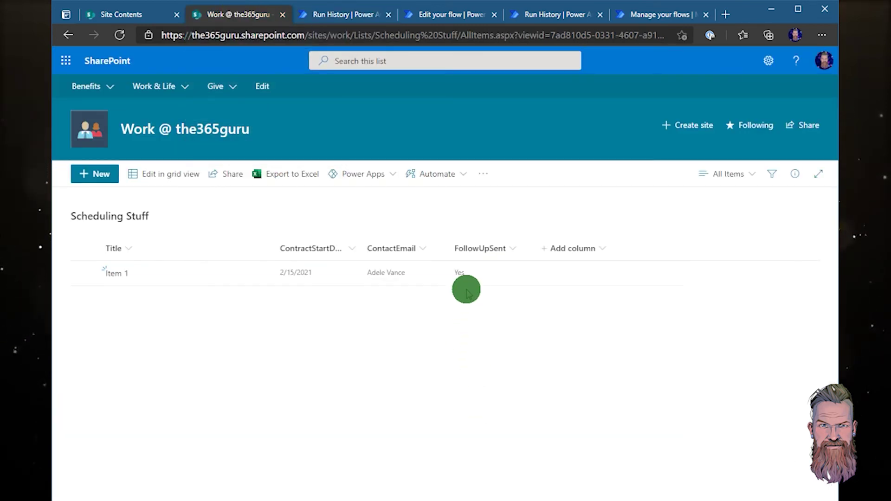
- Reopen the FollowUpWithClient flow for editing and test it again automatically with the trigger of the latest successful test
{"action": "left_click", "coordinate": [350, 16]}
{"action": "scroll", "coordinate": [674, 198], "scroll_direction": "up", "scroll_amount": 20}
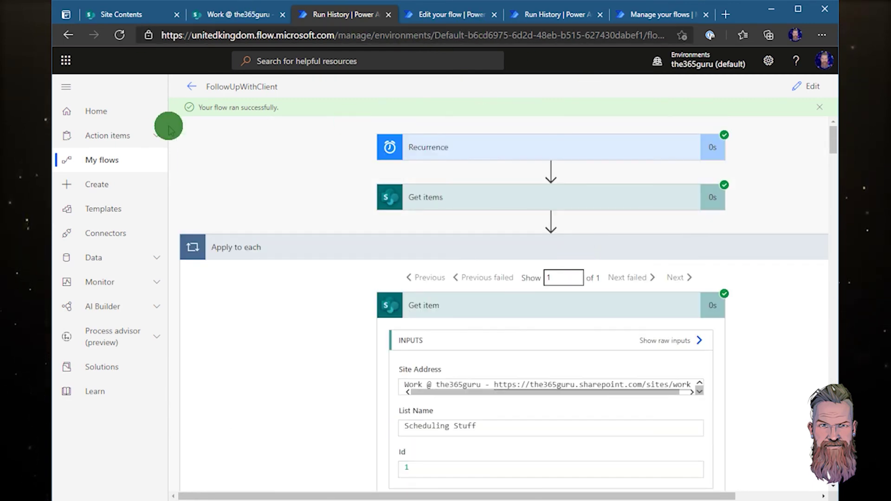
{"action": "left_click", "coordinate": [194, 86]}
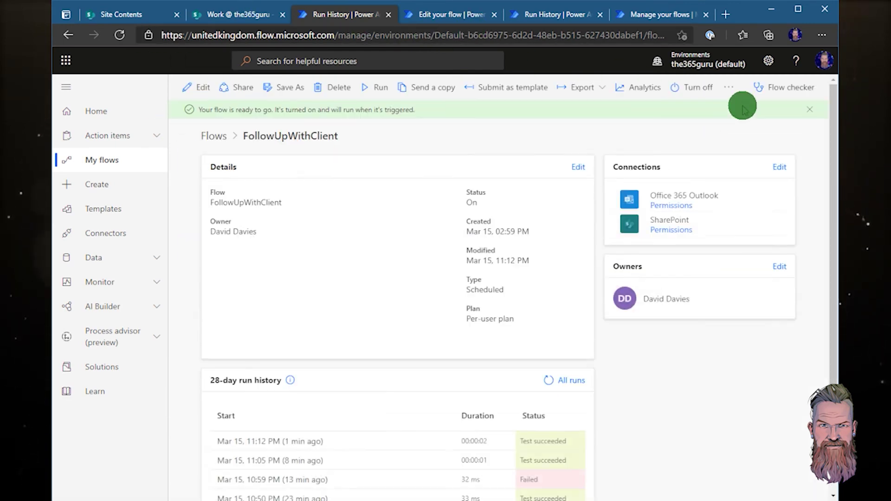
{"action": "left_click", "coordinate": [194, 89]}
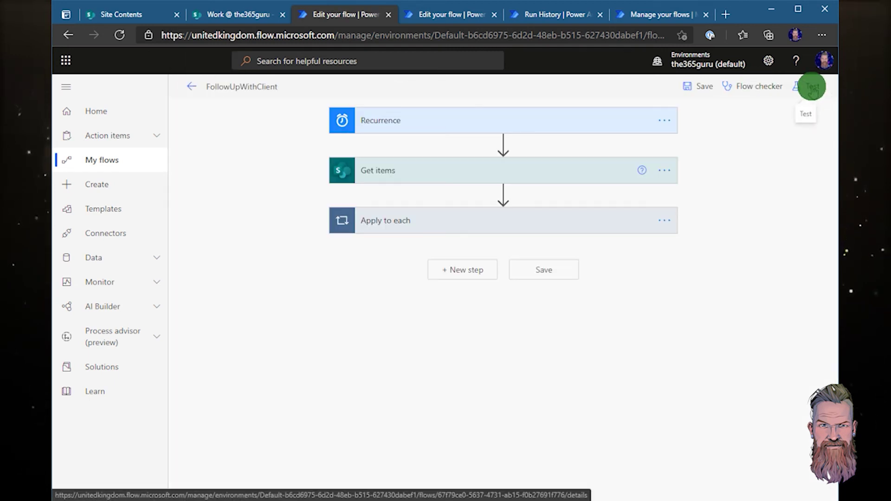
{"action": "left_click", "coordinate": [811, 87]}
{"action": "left_click", "coordinate": [655, 134]}
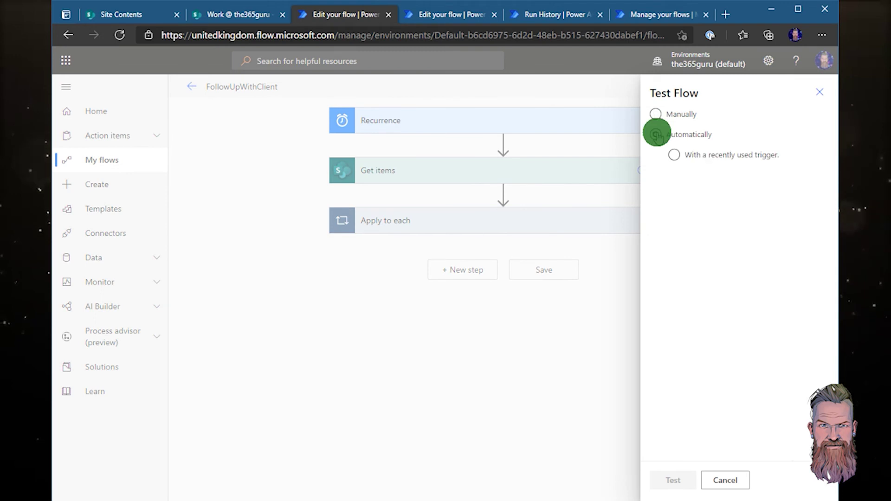
{"action": "left_click", "coordinate": [671, 155]}
{"action": "left_click", "coordinate": [660, 177]}
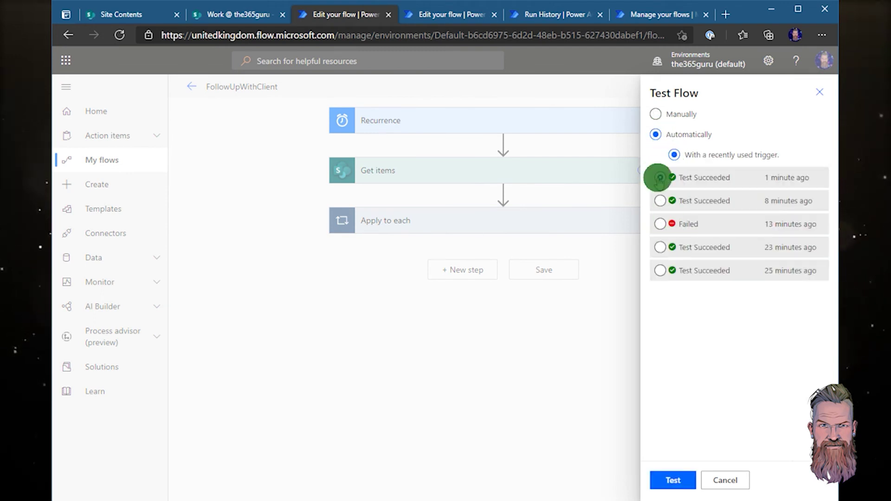
{"action": "left_click", "coordinate": [686, 478]}
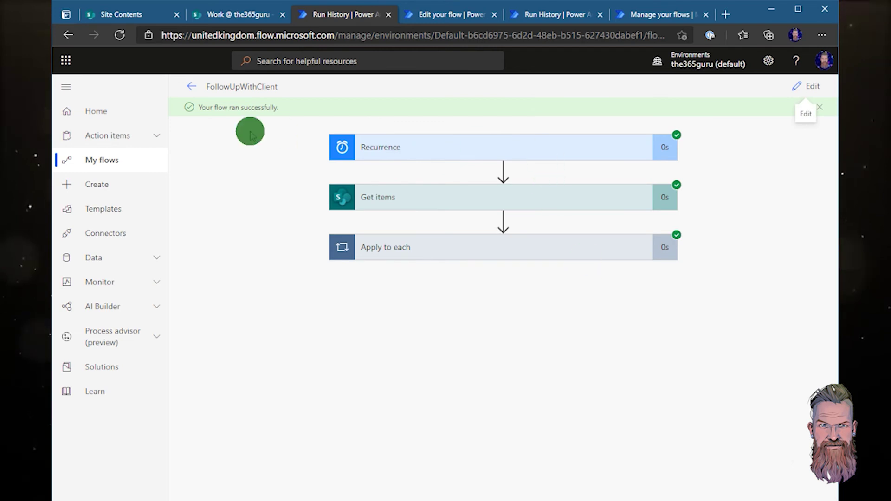
- Expand Apply to each and Get items in the new run results, and examine the raw outputs that Get items returned
{"action": "left_click", "coordinate": [391, 247]}
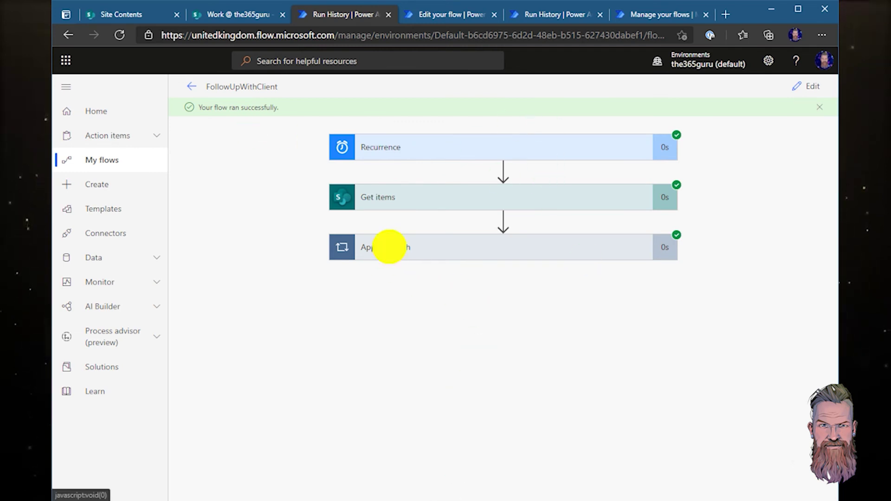
{"action": "left_click", "coordinate": [463, 198]}
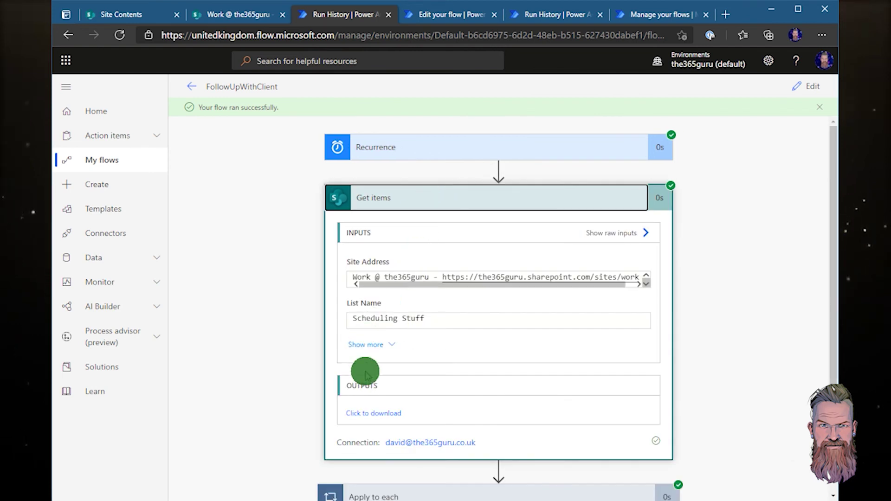
{"action": "scroll", "coordinate": [363, 334], "scroll_direction": "down", "scroll_amount": 1}
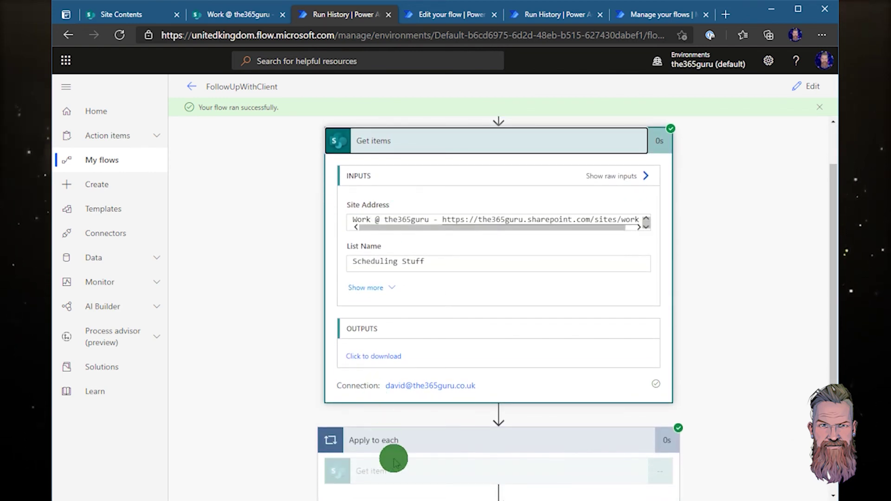
{"action": "left_click", "coordinate": [374, 356]}
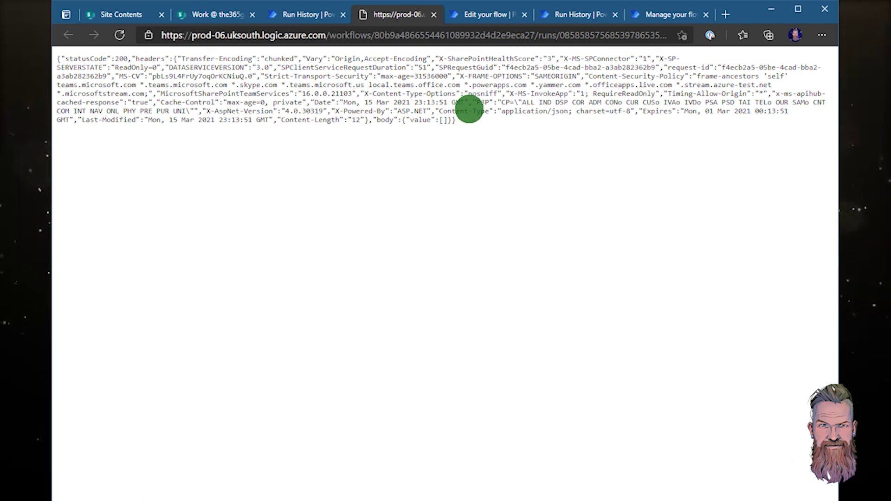
{"action": "left_click", "coordinate": [822, 12]}
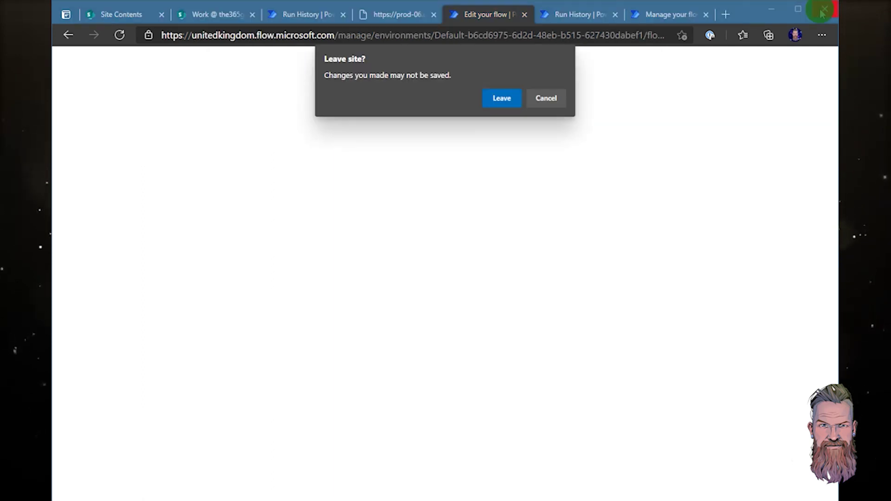
{"action": "left_click", "coordinate": [539, 99]}
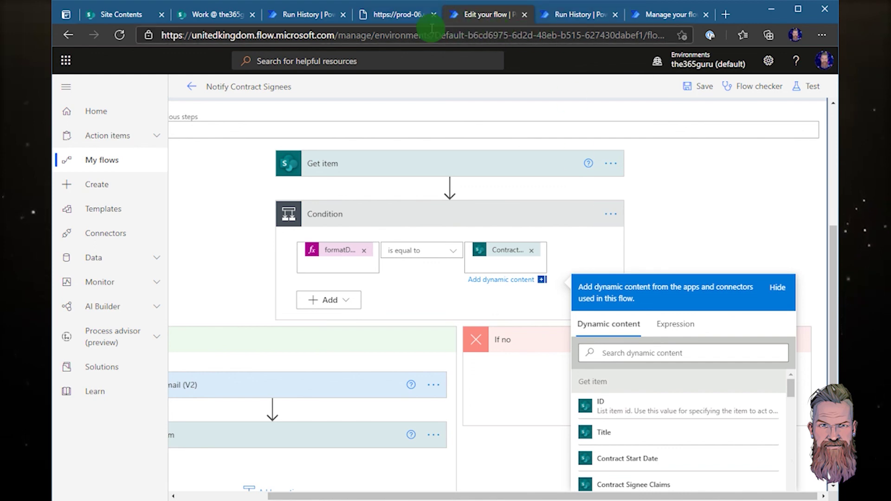
{"action": "left_click", "coordinate": [733, 232]}
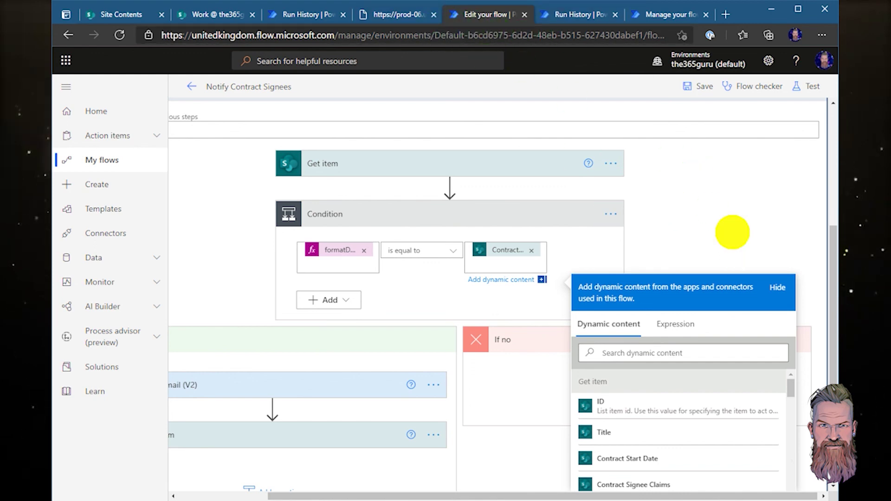